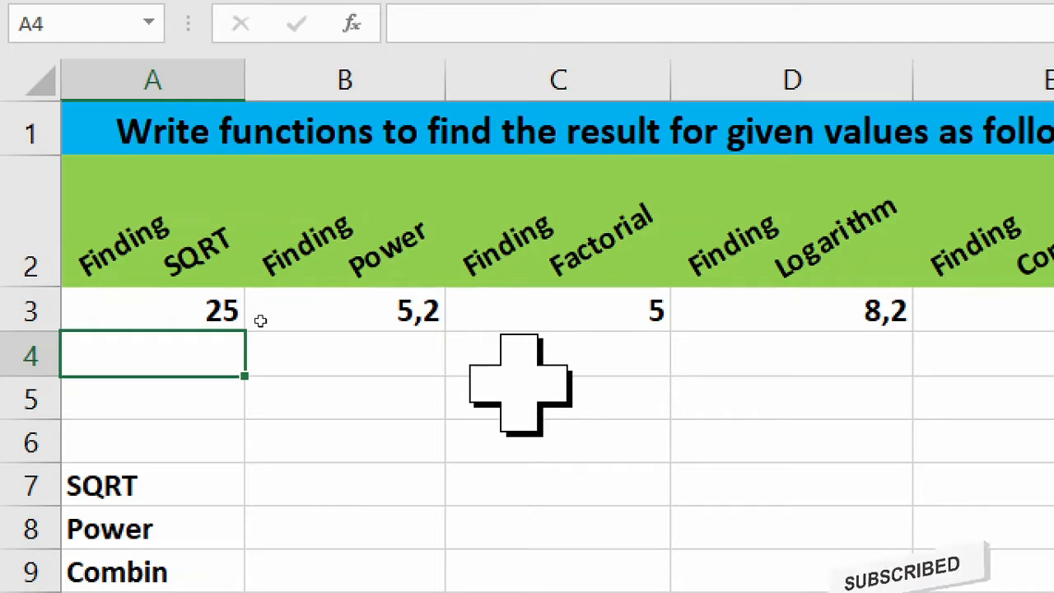
Enter a SQRT formula in cell A4 that finds the square root of the value in A3.
{"action": "type", "text": "="}
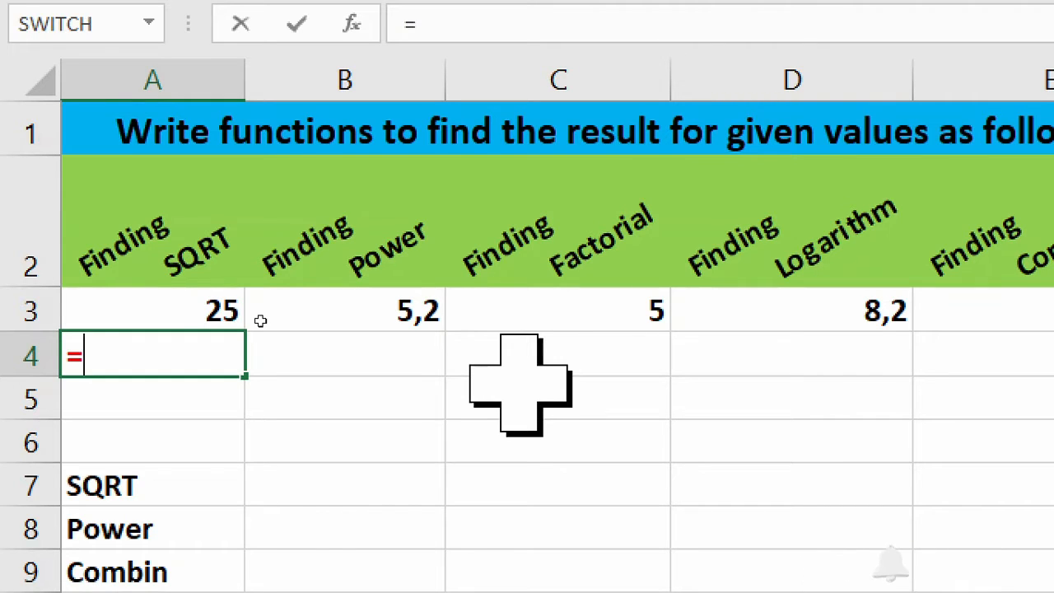
{"action": "type", "text": "sqrt"}
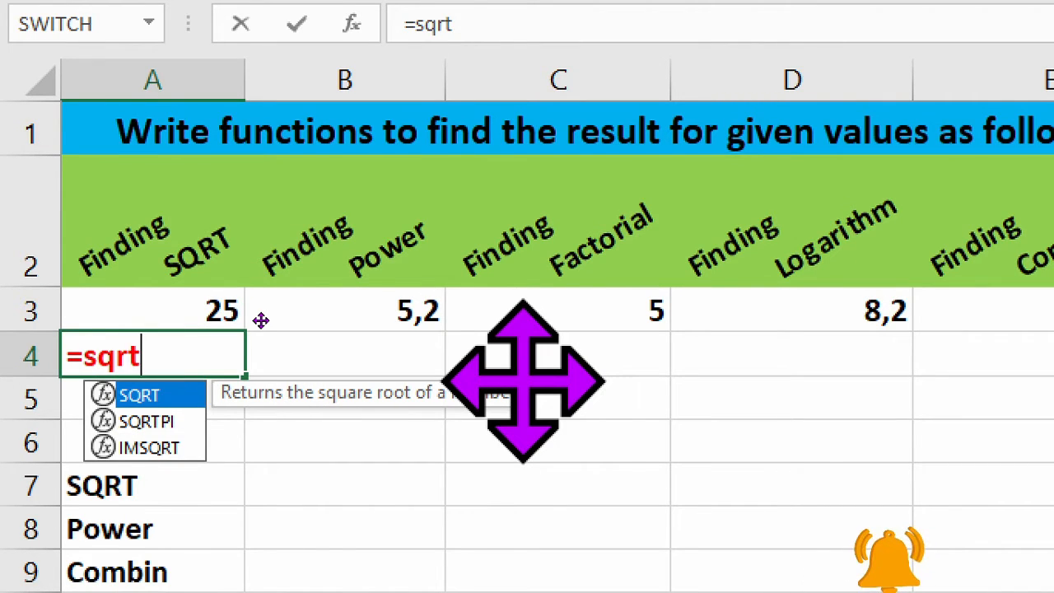
{"action": "type", "text": "("}
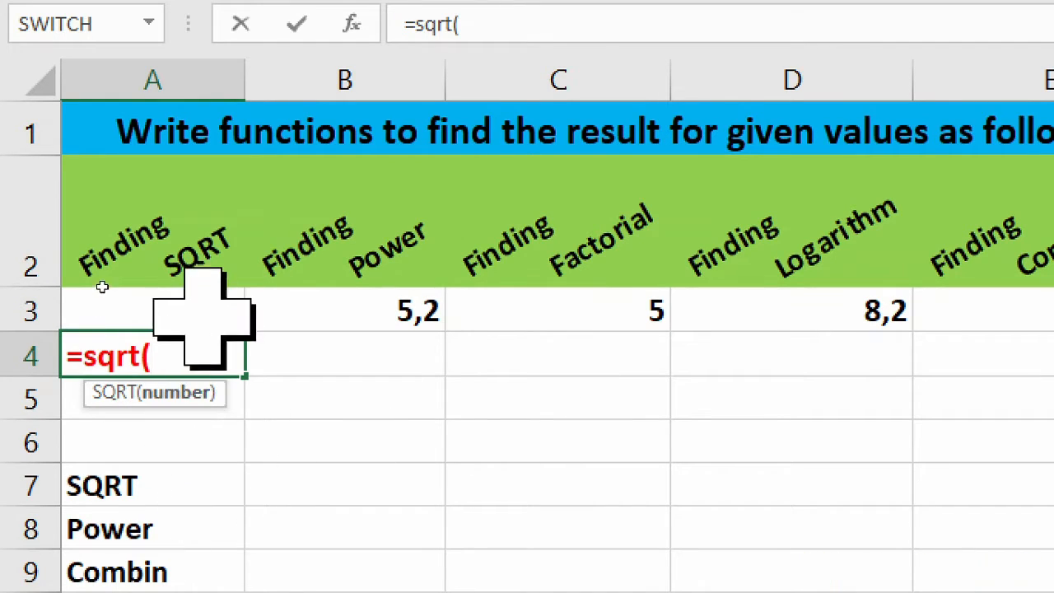
{"action": "left_click", "coordinate": [148, 309]}
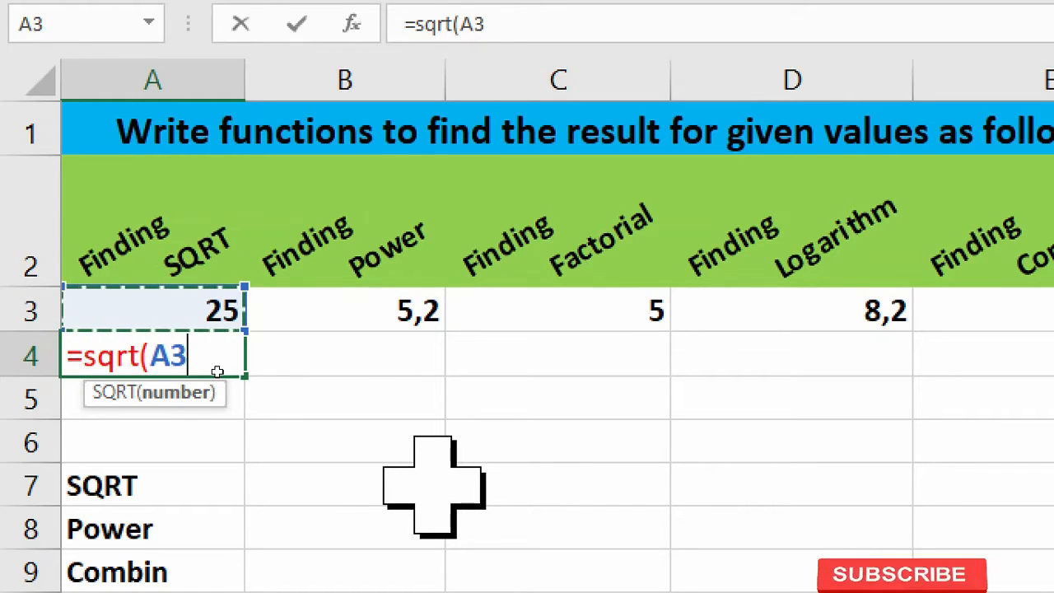
{"action": "type", "text": ")"}
{"action": "key", "text": "Return"}
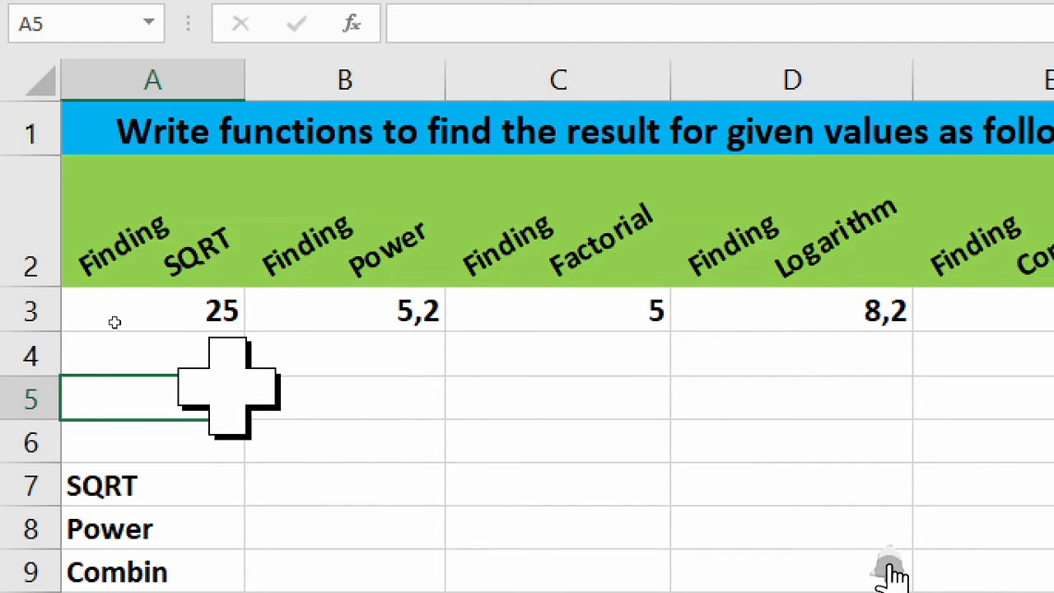
{"action": "key", "text": "Up"}
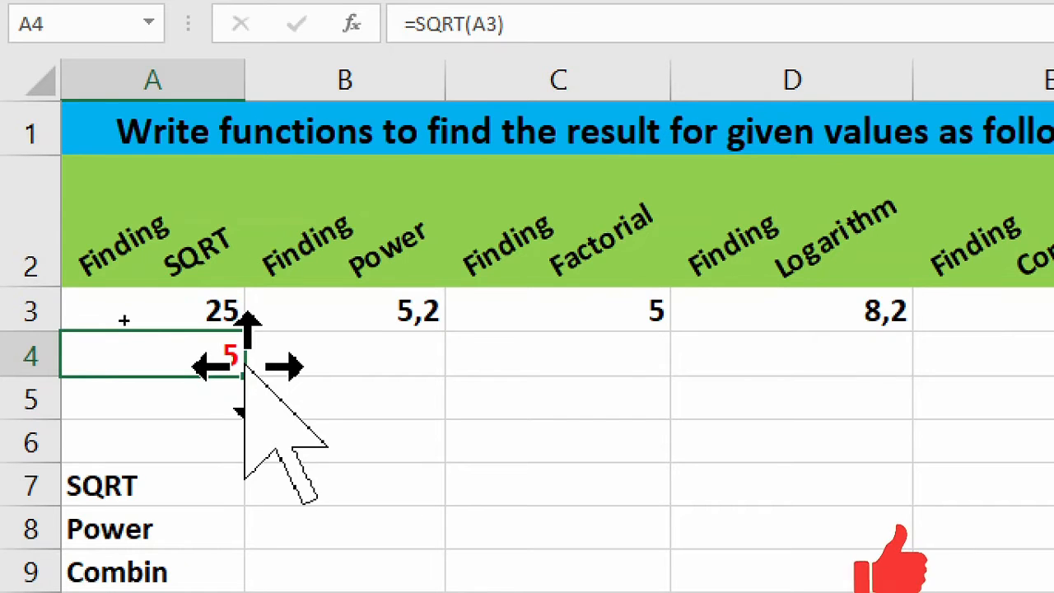
Calculate the square root of 31 in cell B6 with the formula =sqrt(31).
{"action": "left_click", "coordinate": [344, 436]}
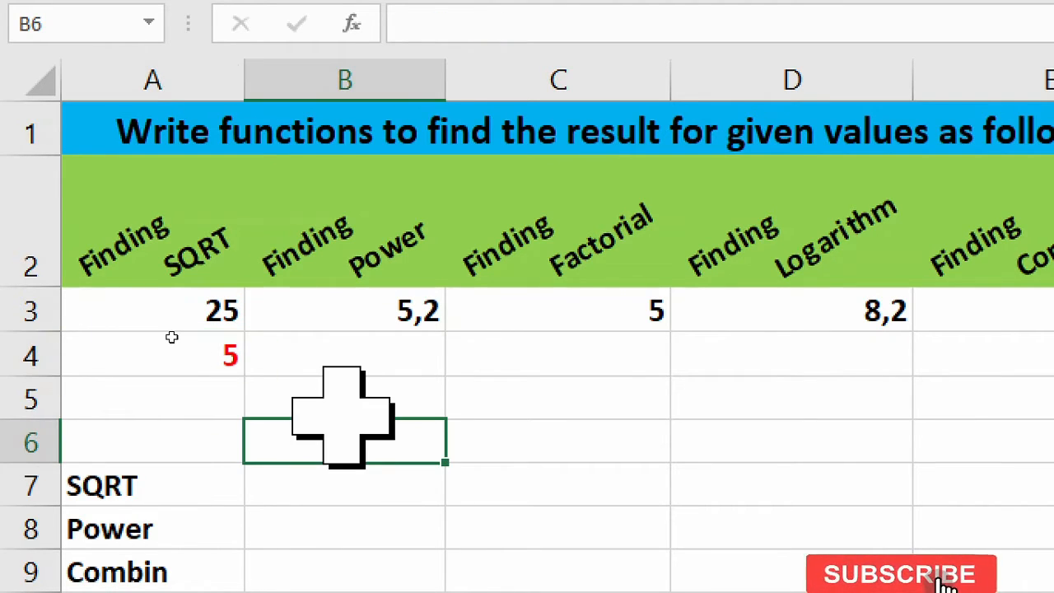
{"action": "type", "text": "=sq"}
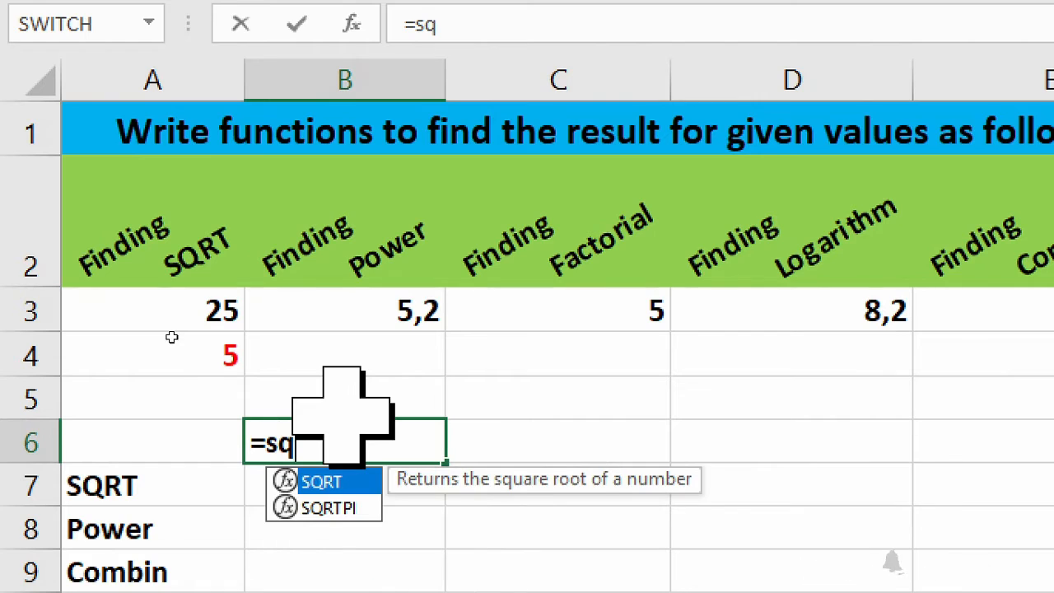
{"action": "type", "text": "rt("}
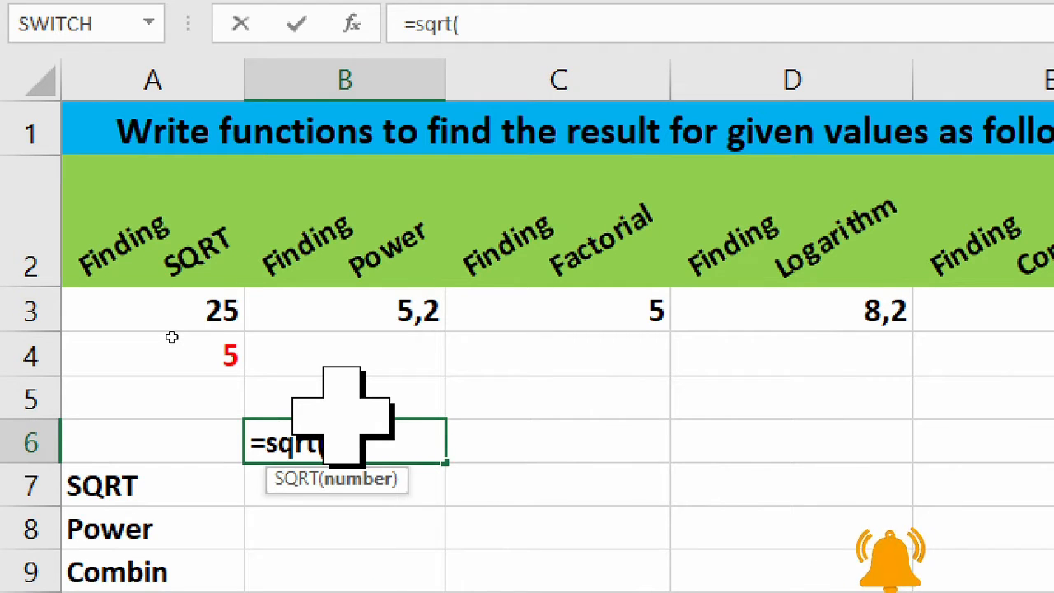
{"action": "type", "text": "31"}
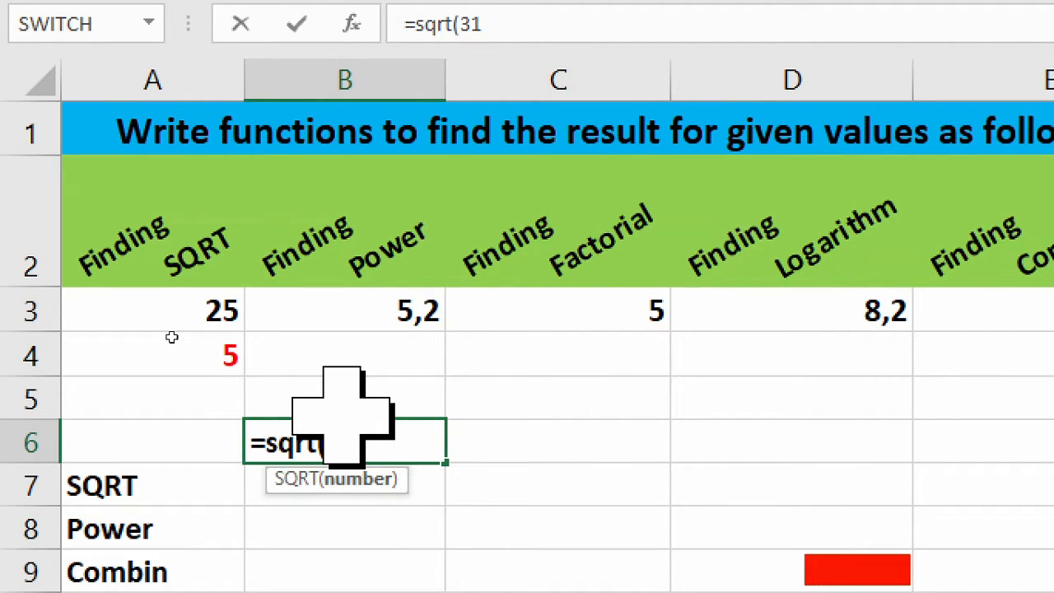
{"action": "type", "text": ")"}
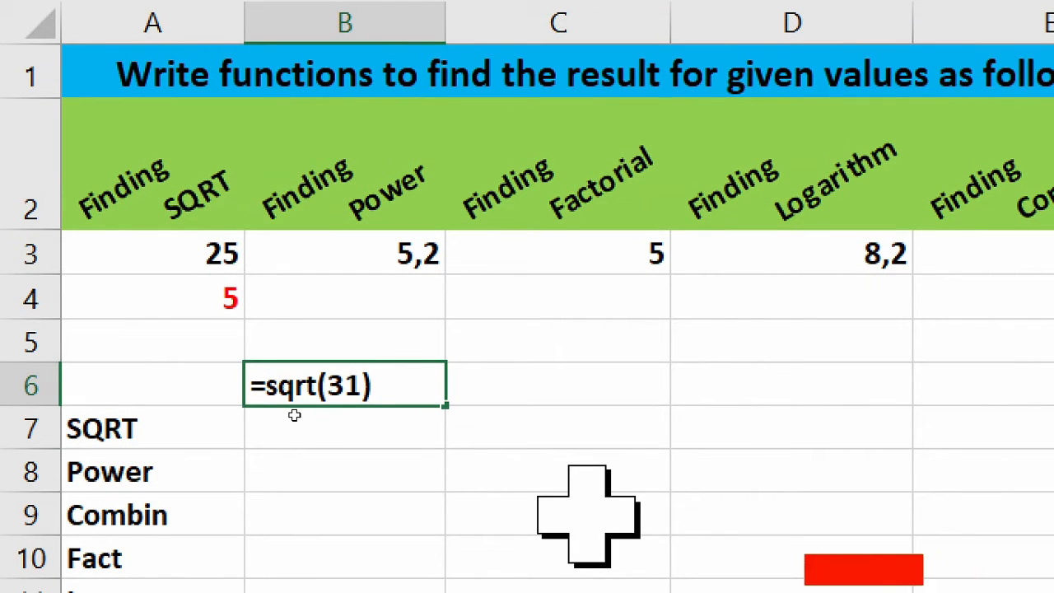
{"action": "key", "text": "Return"}
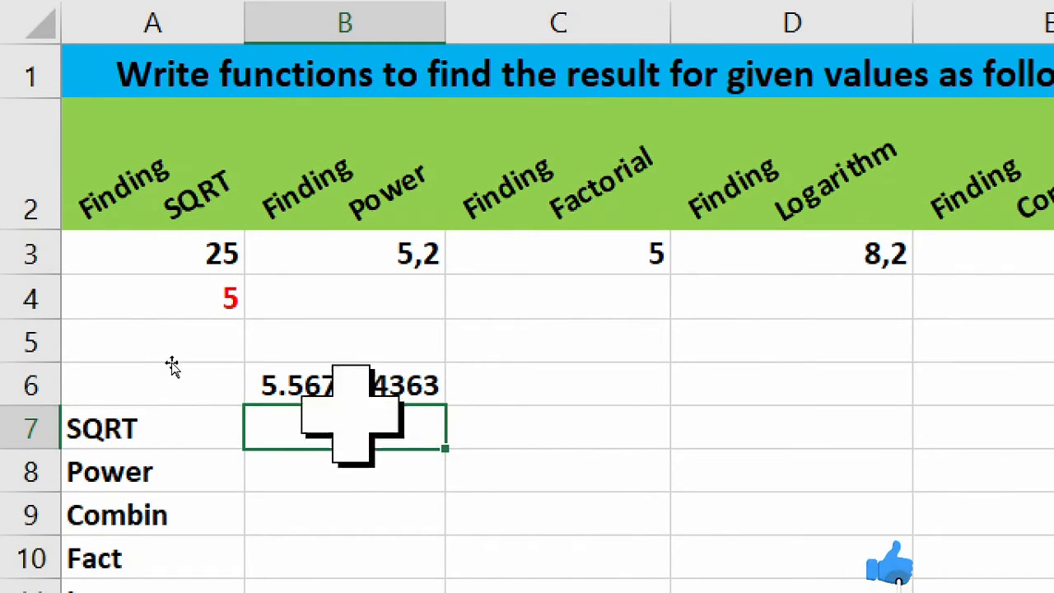
Clear the square root formula from cell B6.
{"action": "key", "text": "Up"}
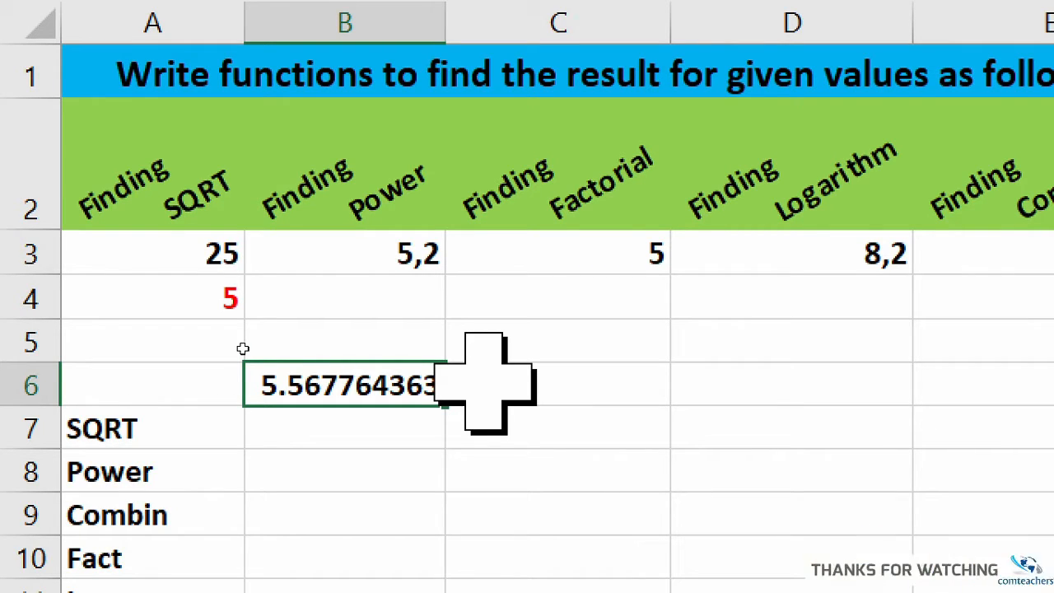
{"action": "type", "text": "="}
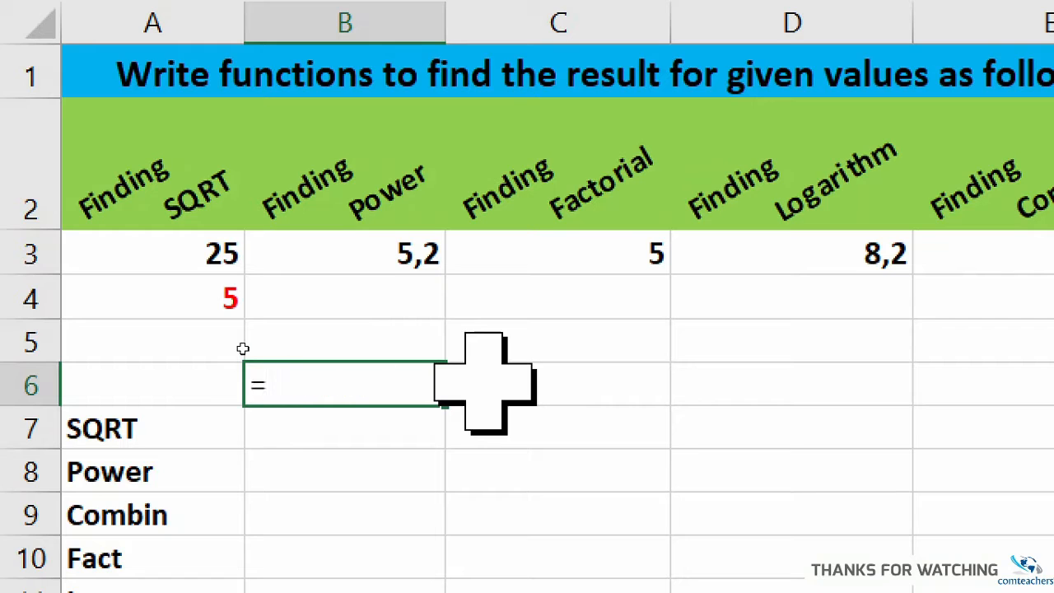
{"action": "key", "text": "BackSpace"}
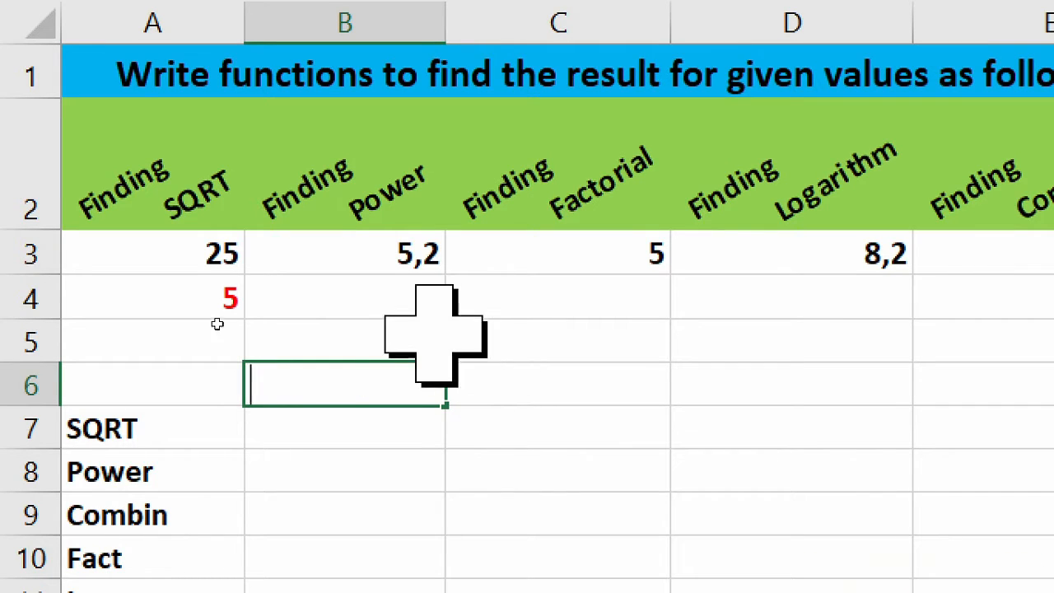
{"action": "key", "text": "Up"}
Enter the formula =power(5,2) in cell B4 to raise 5 to the power of 2.
{"action": "key", "text": "Up"}
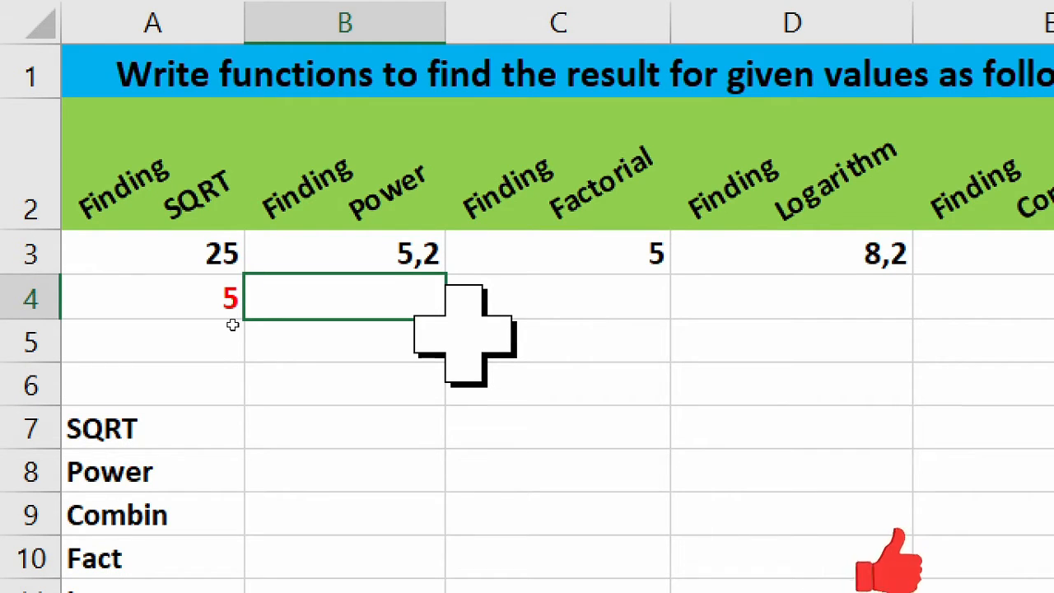
{"action": "type", "text": "=po"}
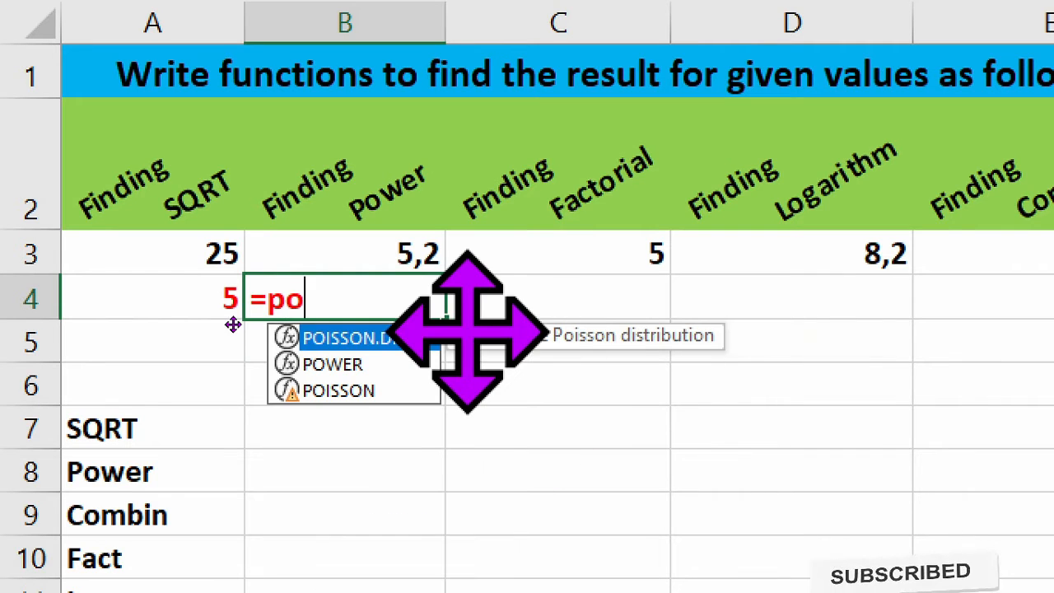
{"action": "type", "text": "wer"}
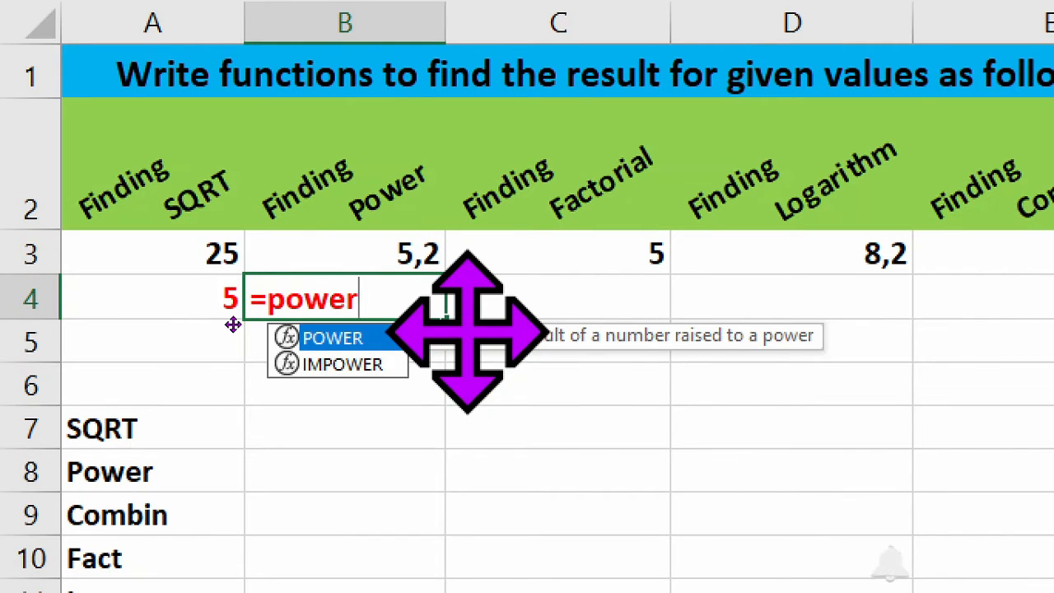
{"action": "type", "text": "("}
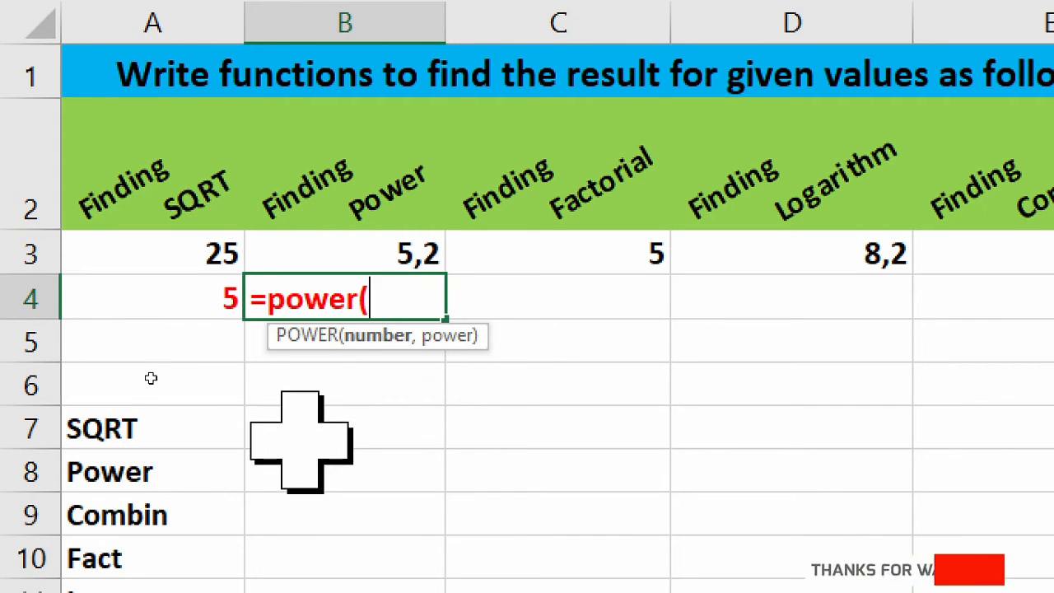
{"action": "type", "text": "5"}
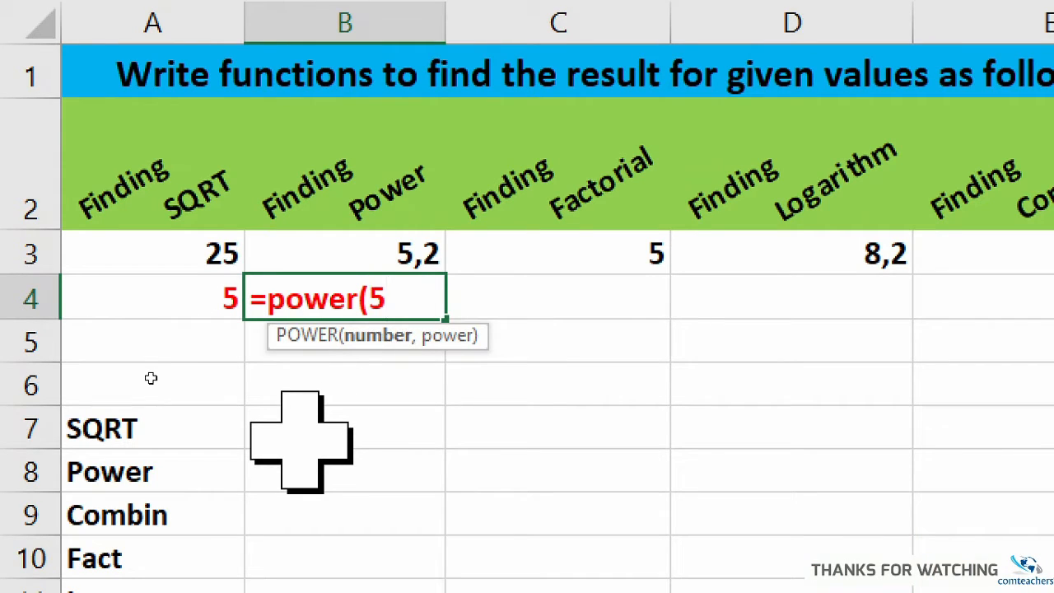
{"action": "type", "text": ","}
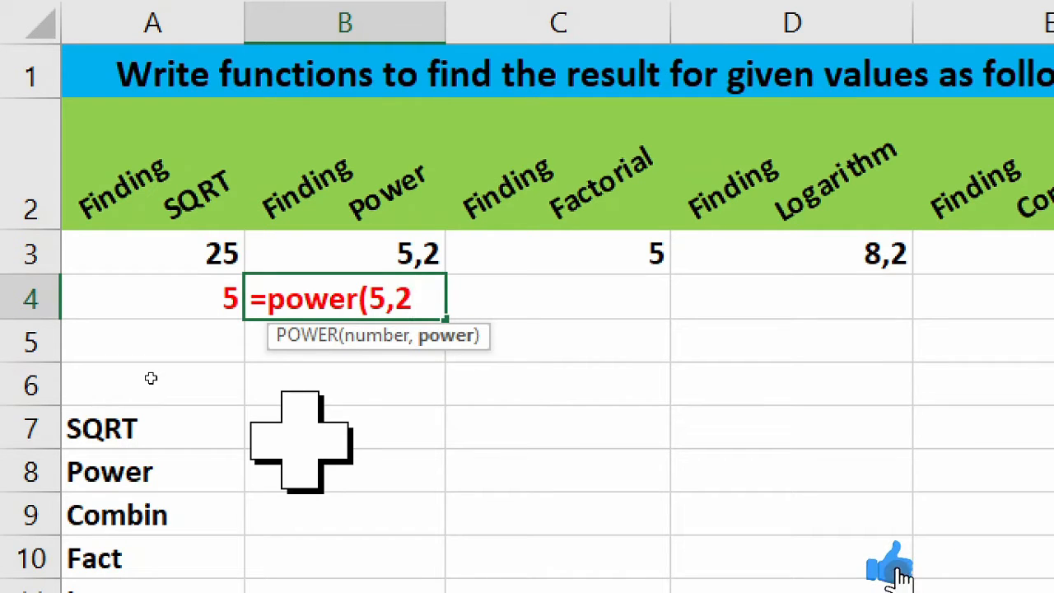
{"action": "type", "text": "2)"}
{"action": "key", "text": "Return"}
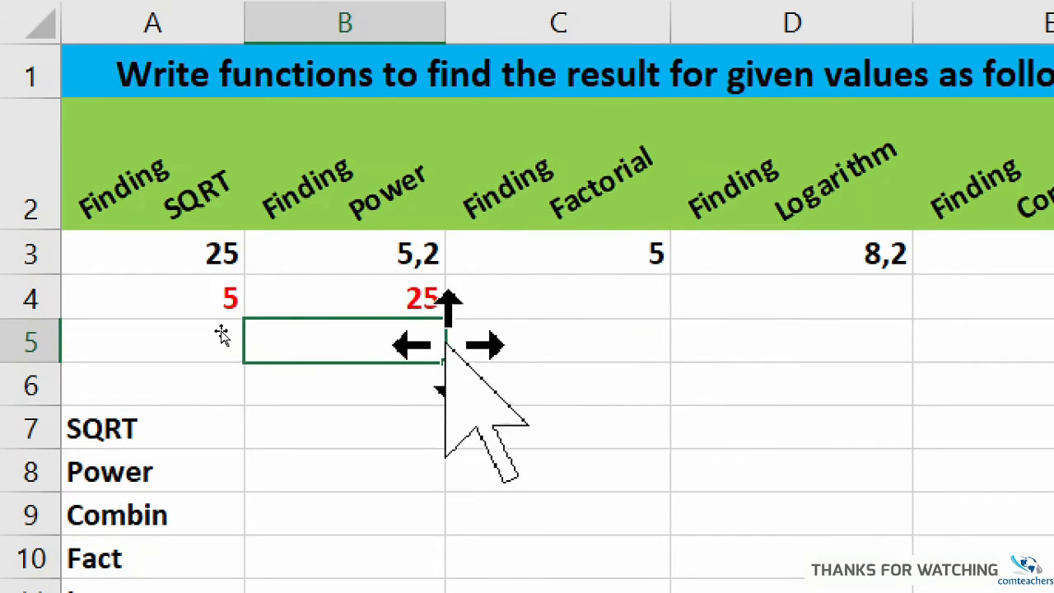
Enter a FACT formula in cell C4 that finds the factorial of the value in C3.
{"action": "left_click", "coordinate": [598, 302]}
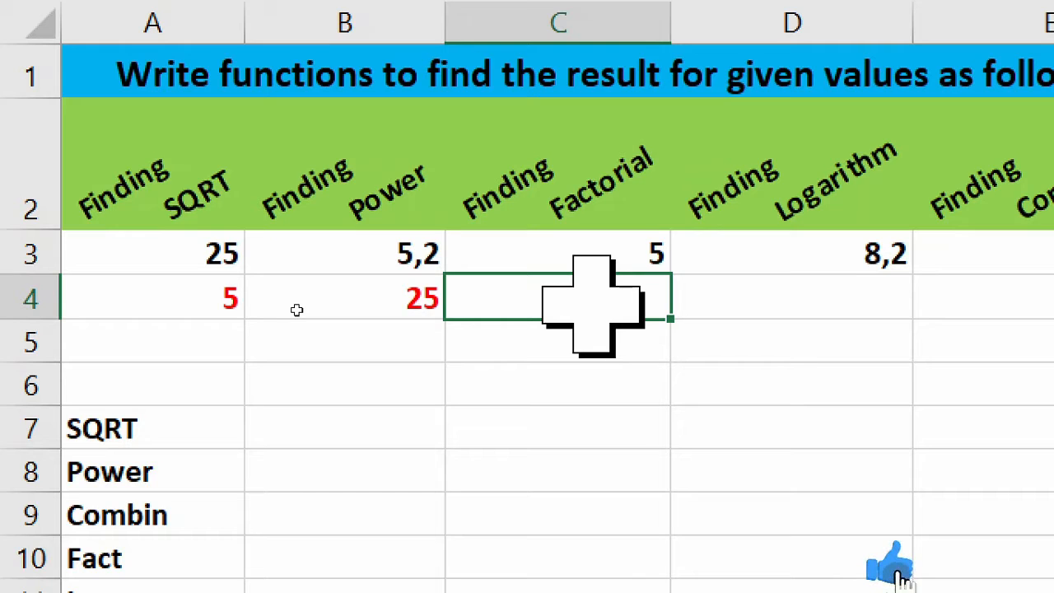
{"action": "type", "text": "="}
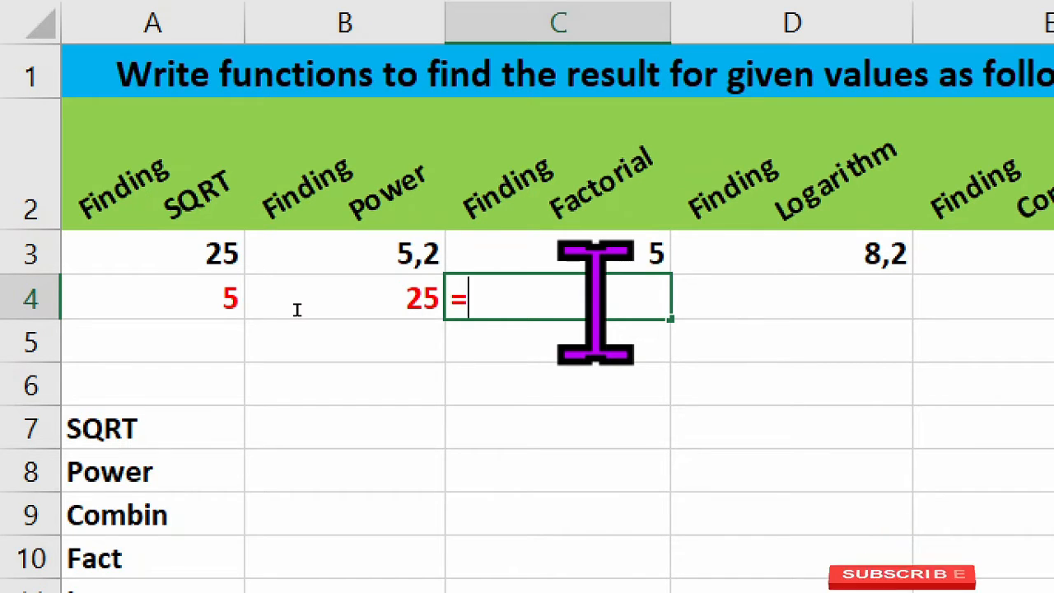
{"action": "type", "text": "fac"}
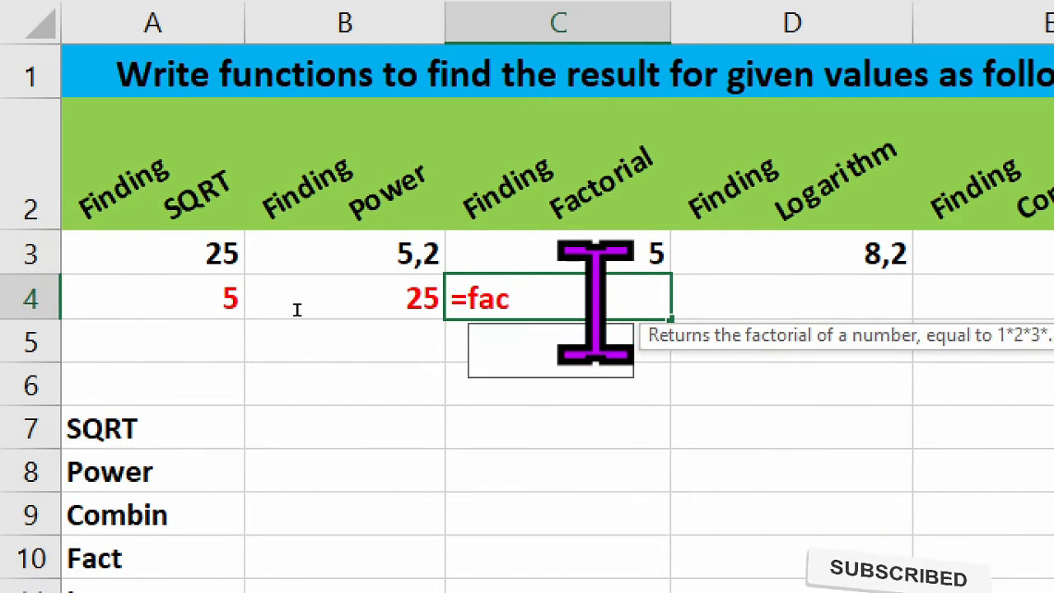
{"action": "type", "text": "t"}
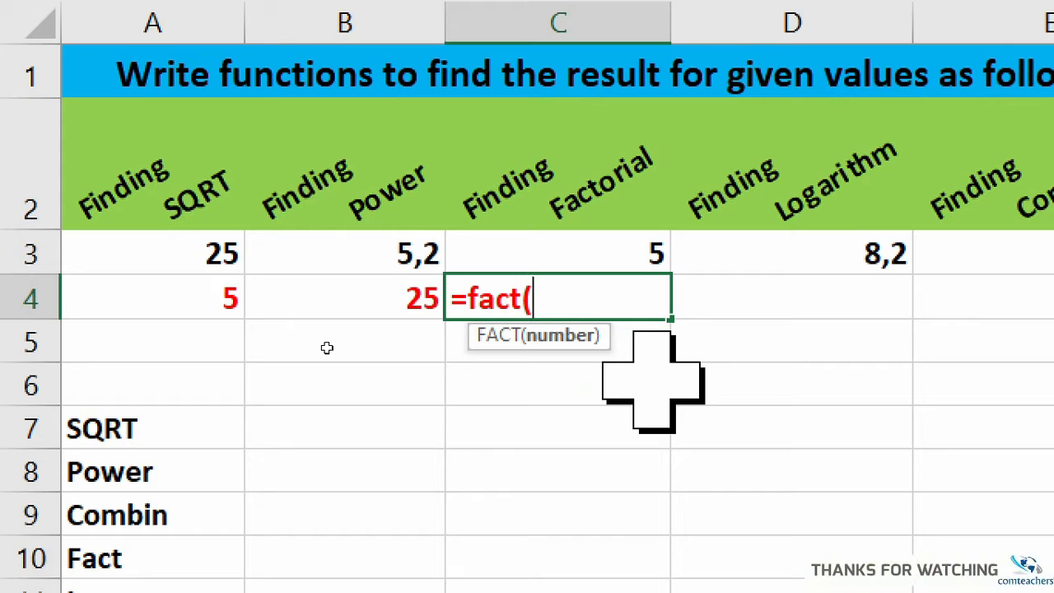
{"action": "left_click", "coordinate": [631, 247]}
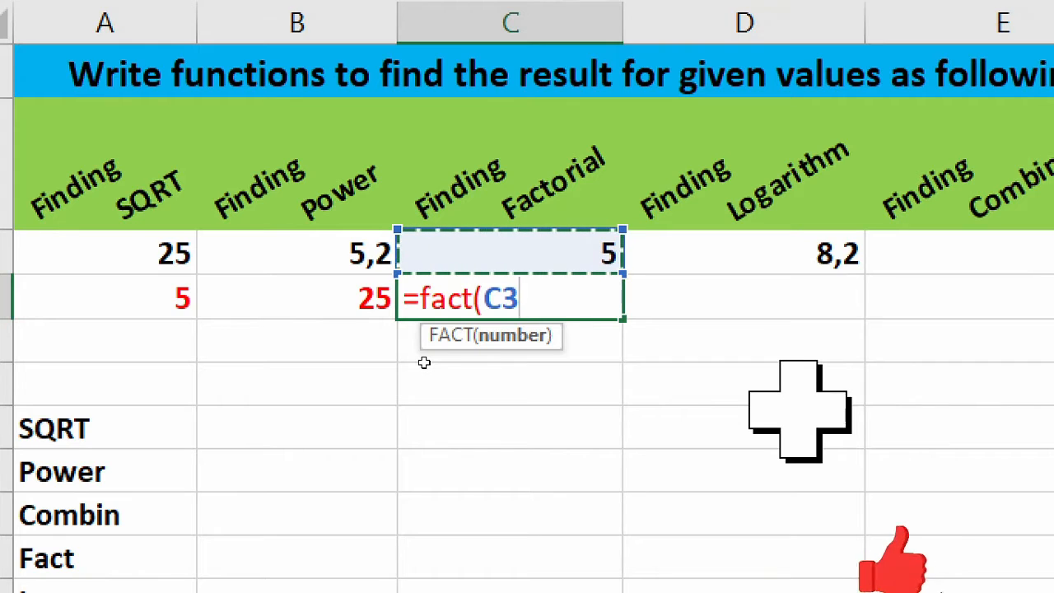
{"action": "type", "text": ")"}
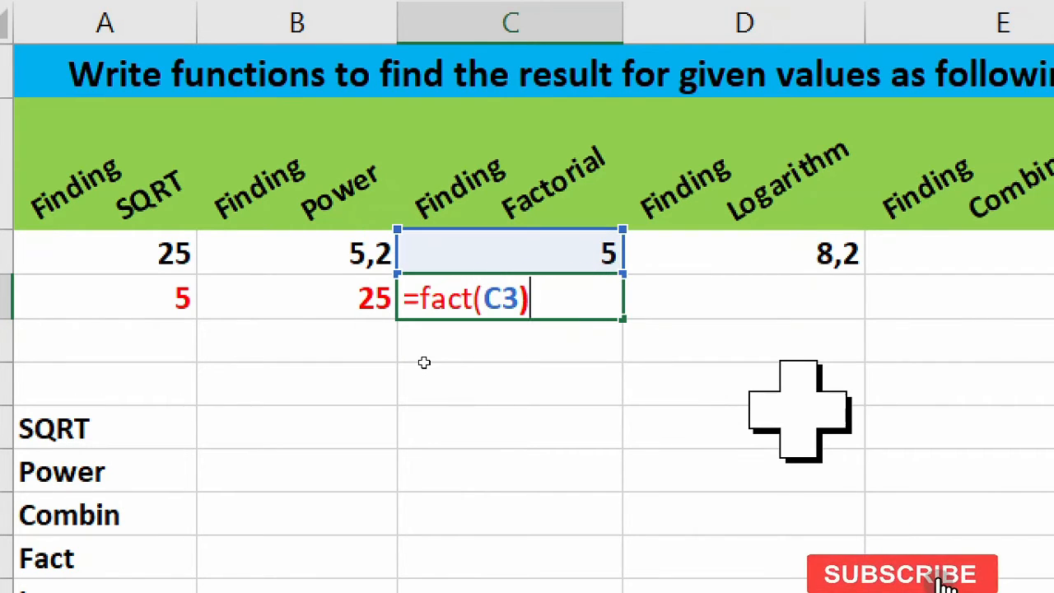
{"action": "key", "text": "Return"}
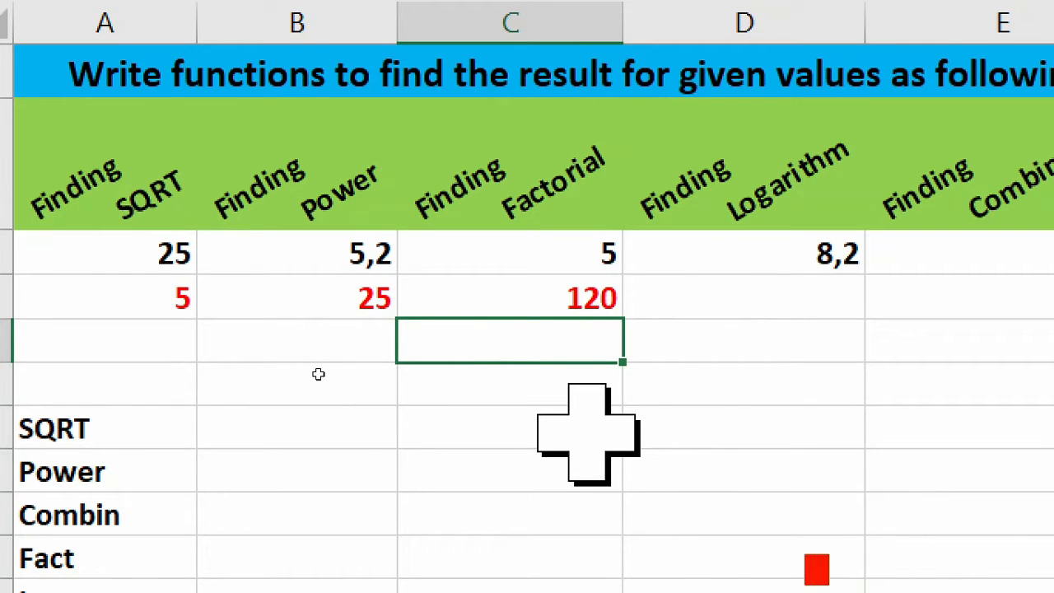
Cross-check the factorial in cell C5 with the multiplication formula =5*4*3*2*1.
{"action": "type", "text": "=5*"}
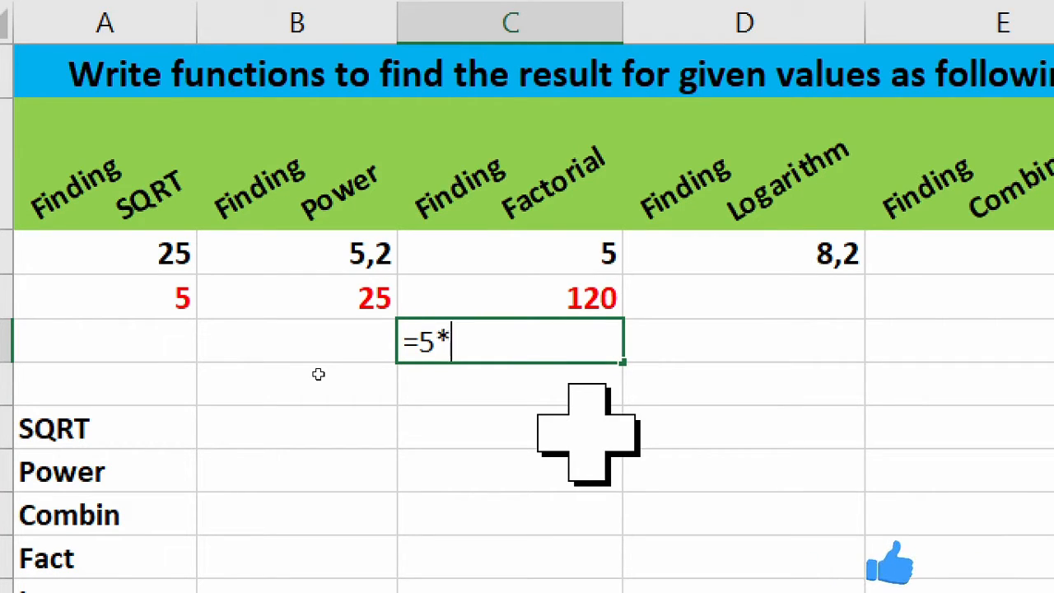
{"action": "type", "text": "4*"}
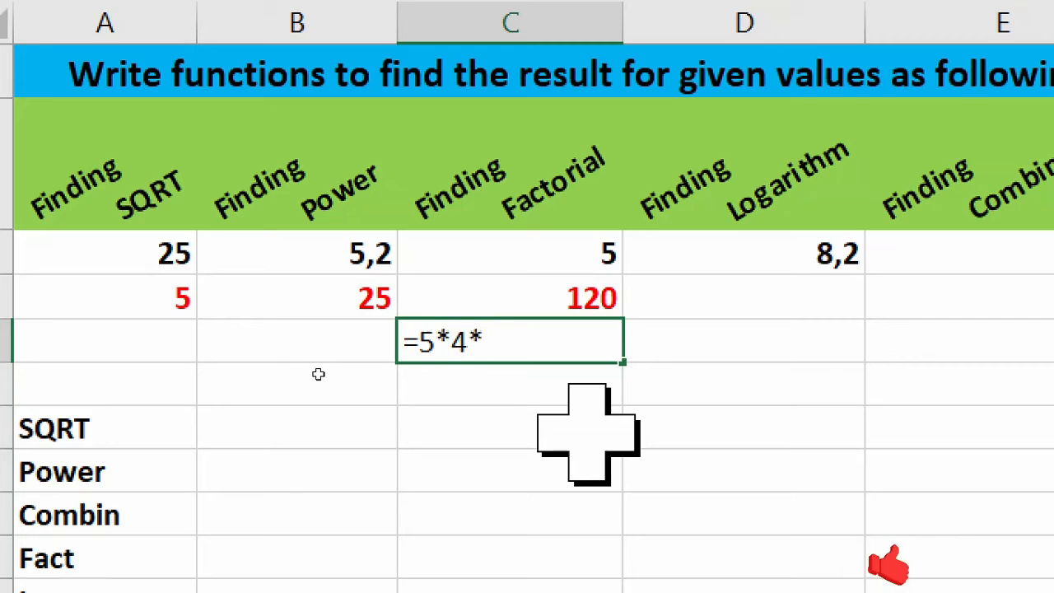
{"action": "type", "text": "3*2*"}
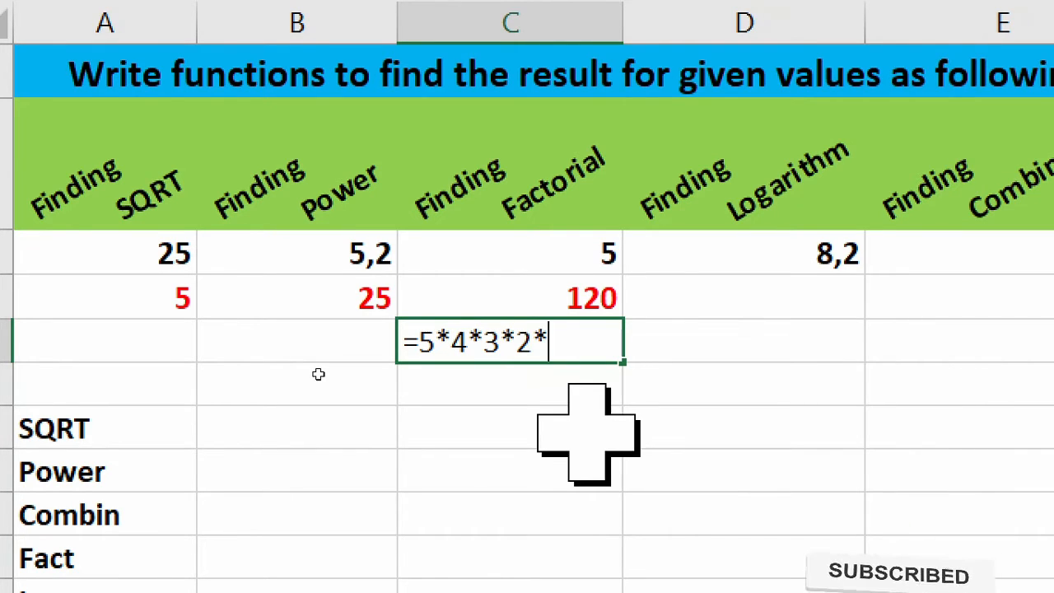
{"action": "type", "text": "1"}
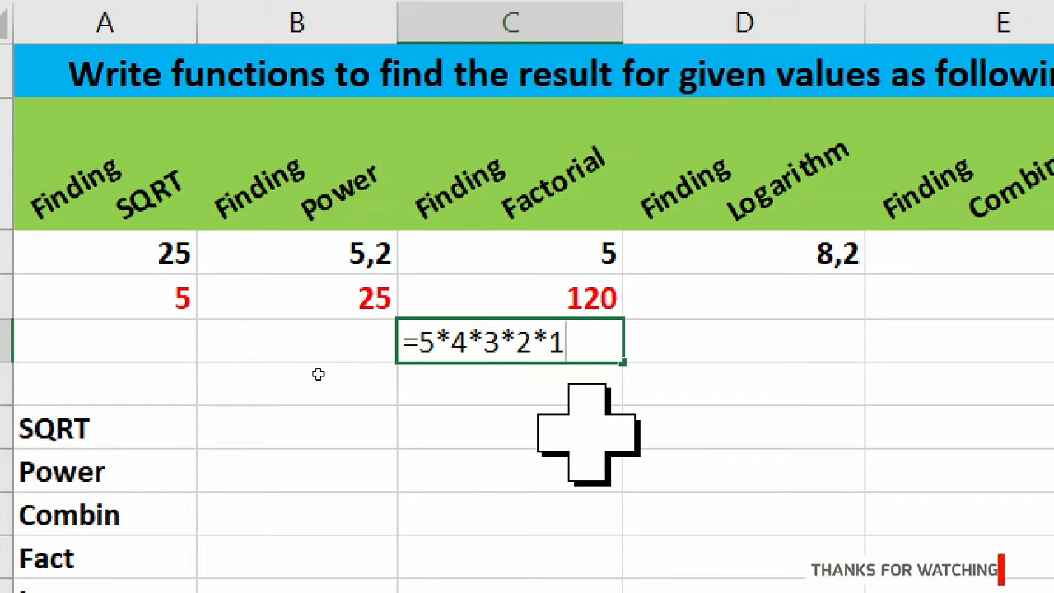
{"action": "key", "text": "Return"}
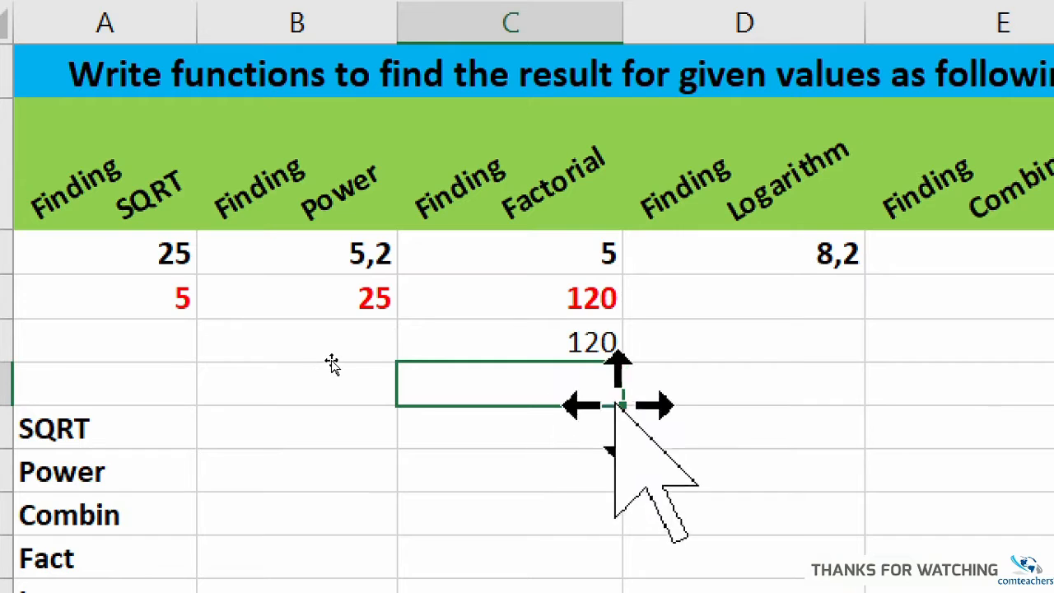
{"action": "left_click", "coordinate": [598, 341]}
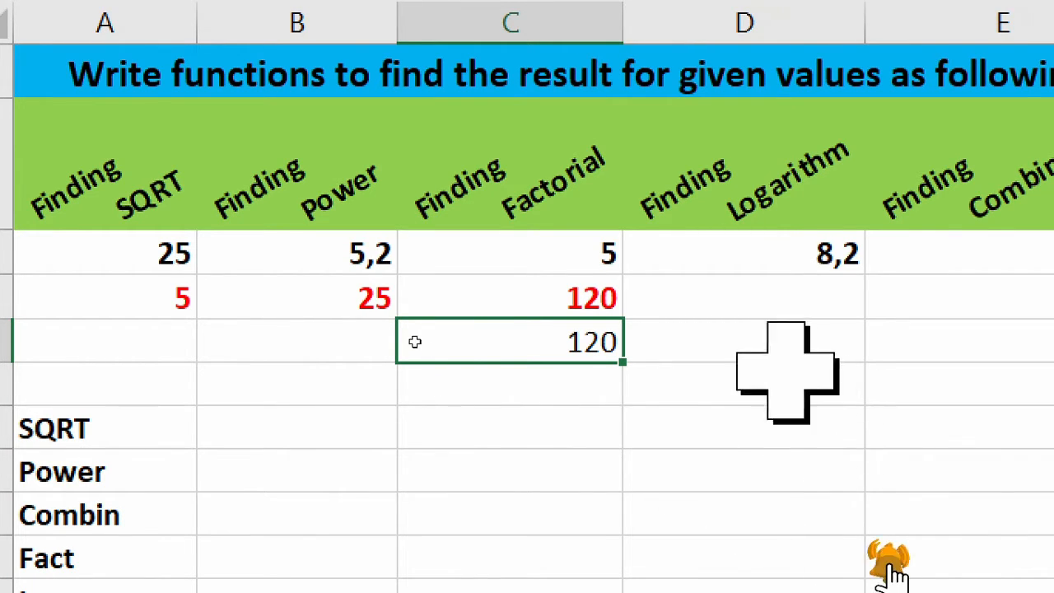
Enter the formula =log(8,2) in cell D4 to find the logarithm of 8 to base 2.
{"action": "left_click", "coordinate": [766, 311]}
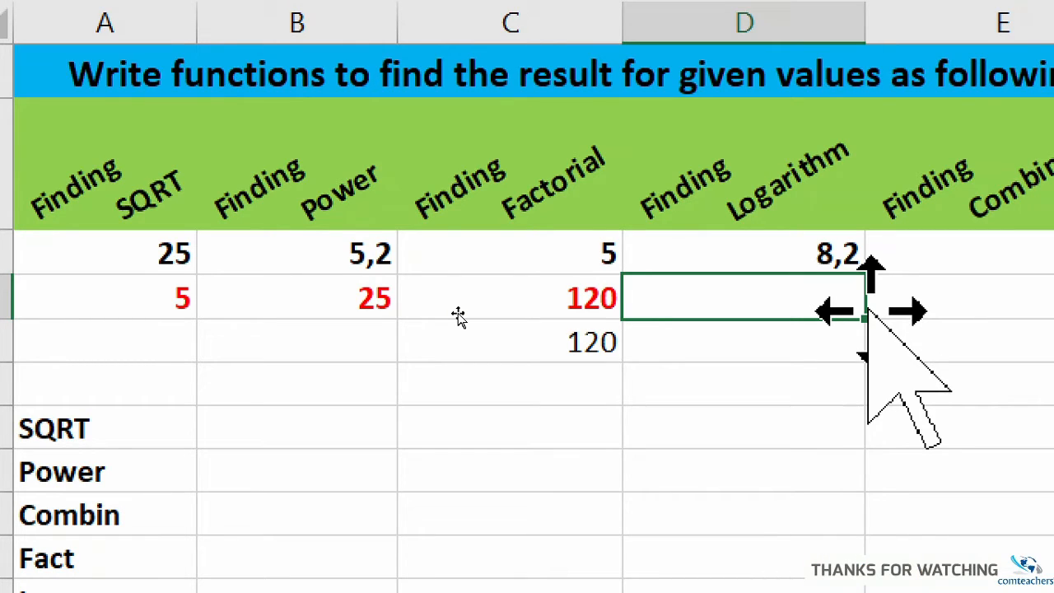
{"action": "key", "text": "F2"}
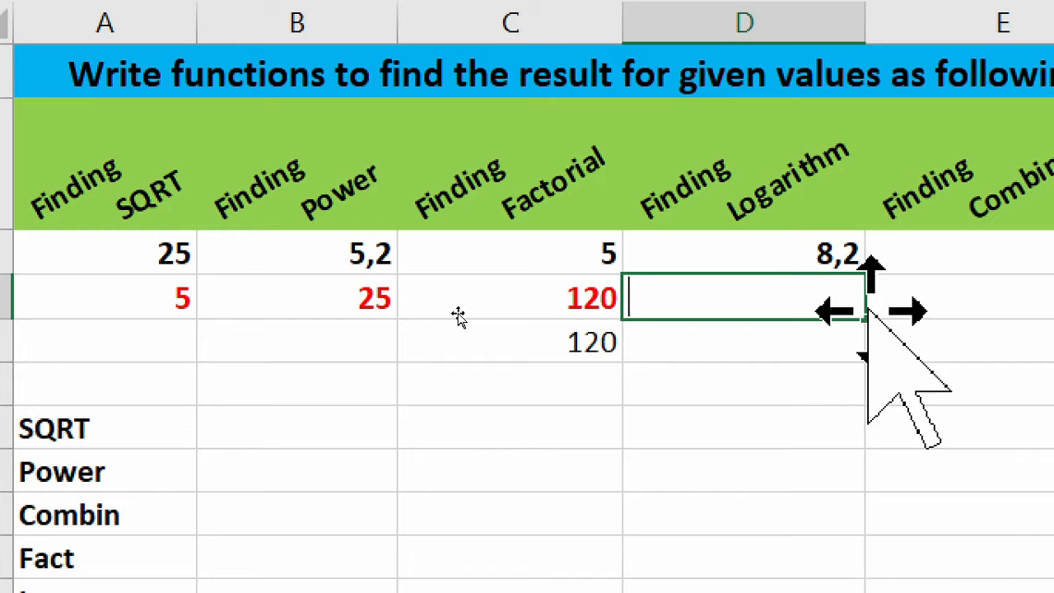
{"action": "type", "text": "=log"}
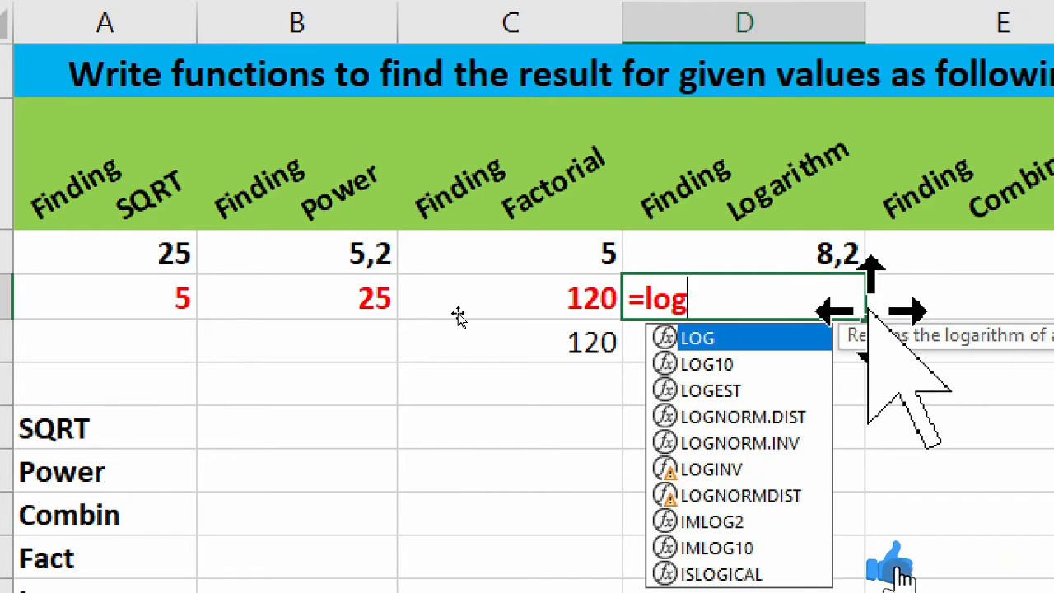
{"action": "type", "text": "("}
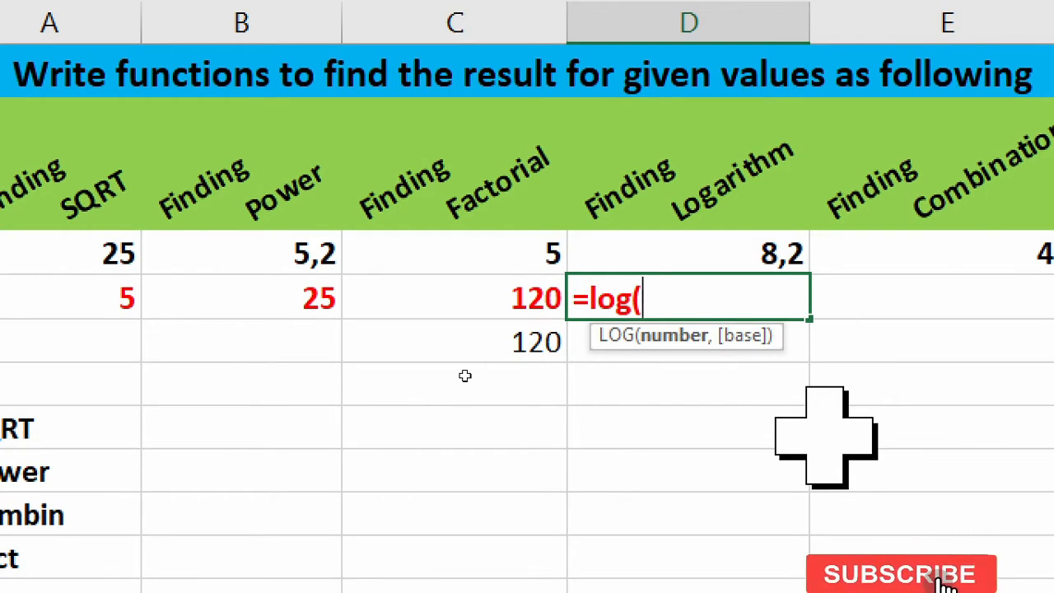
{"action": "type", "text": "8"}
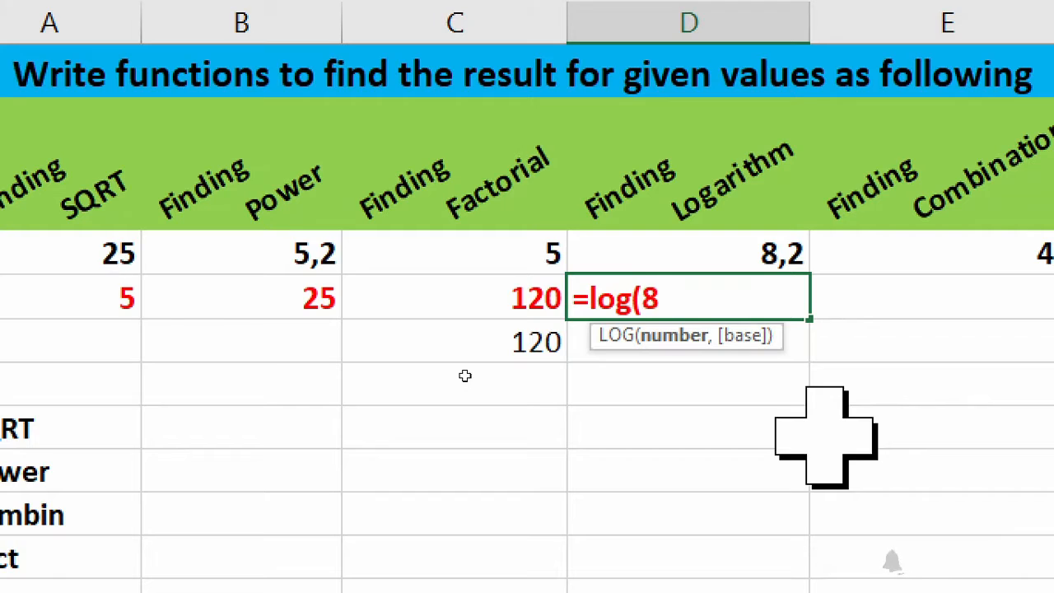
{"action": "type", "text": ","}
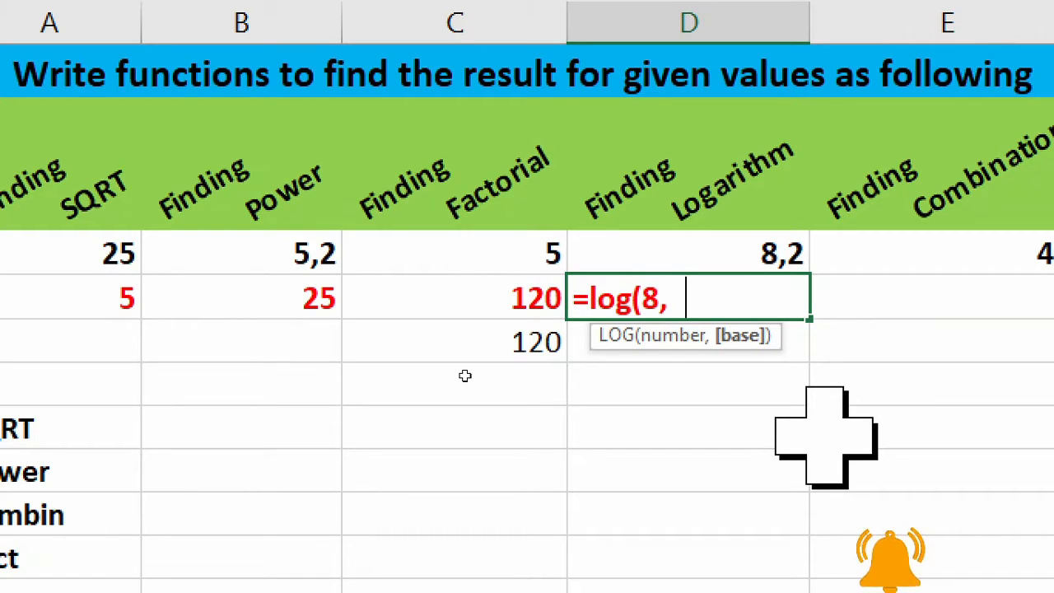
{"action": "type", "text": "2"}
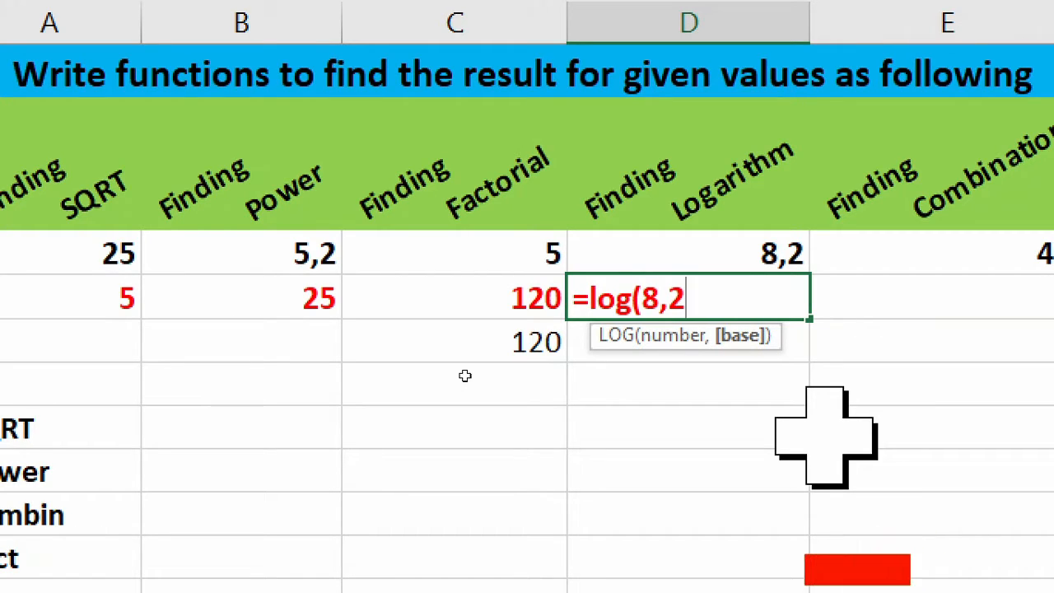
{"action": "type", "text": ")"}
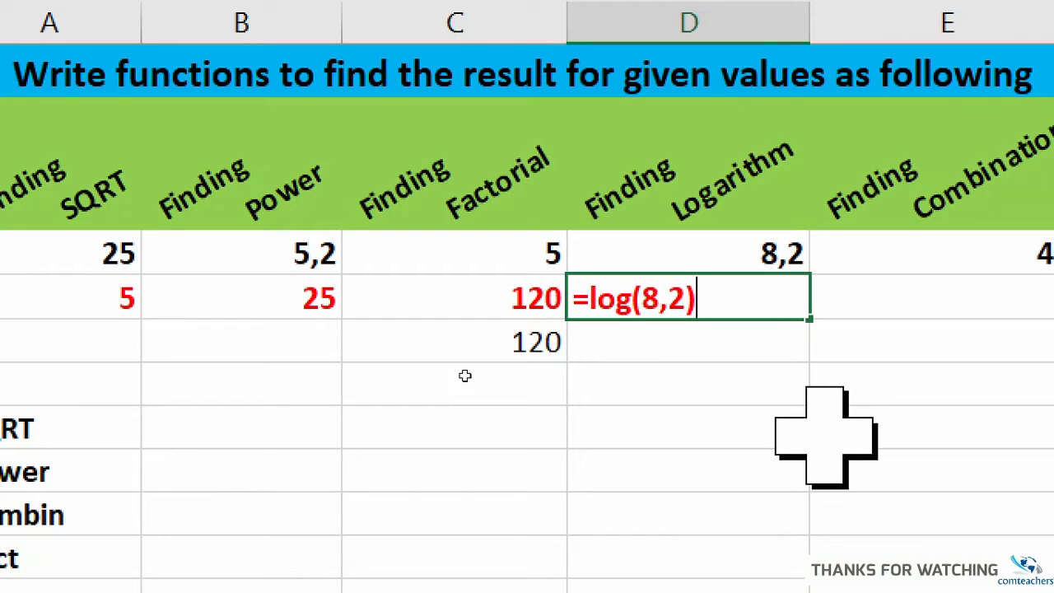
{"action": "key", "text": "Return"}
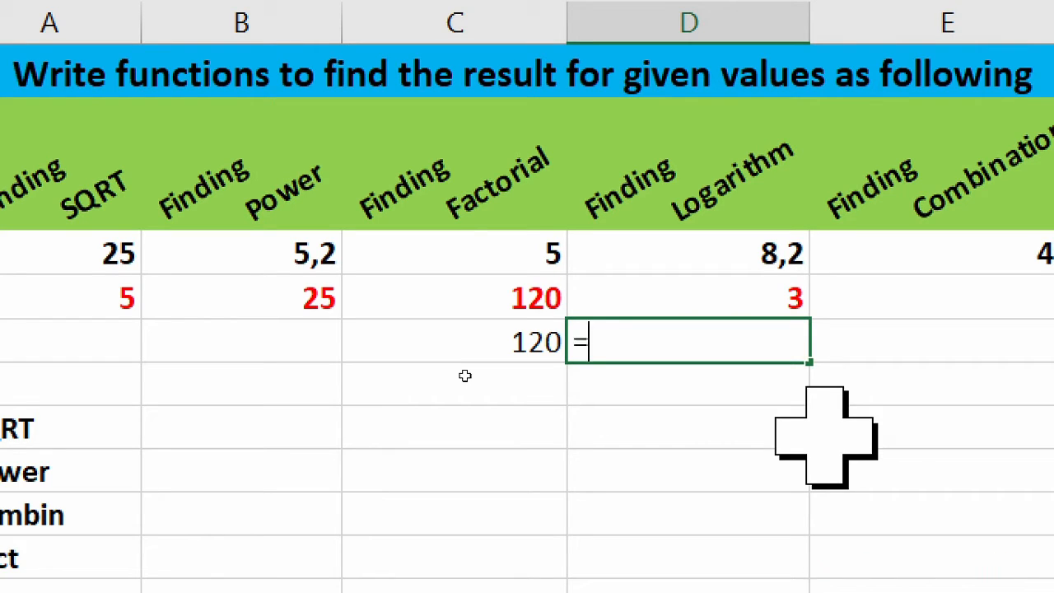
Cross-check the logarithm in cell D5 with the multiplication formula =2*2*2 and review that formula.
{"action": "type", "text": "2*2*2"}
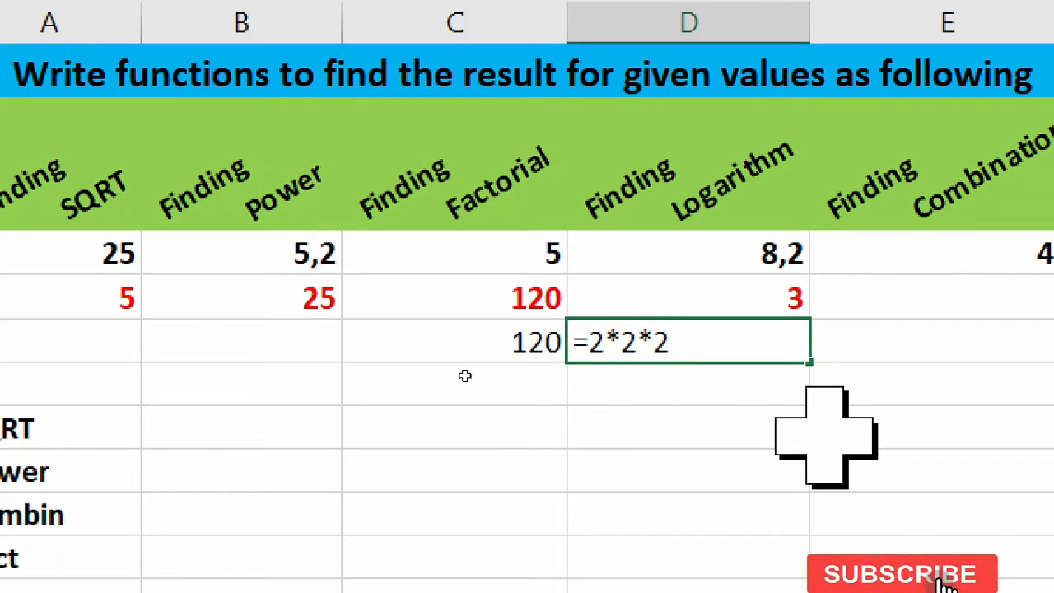
{"action": "key", "text": "Return"}
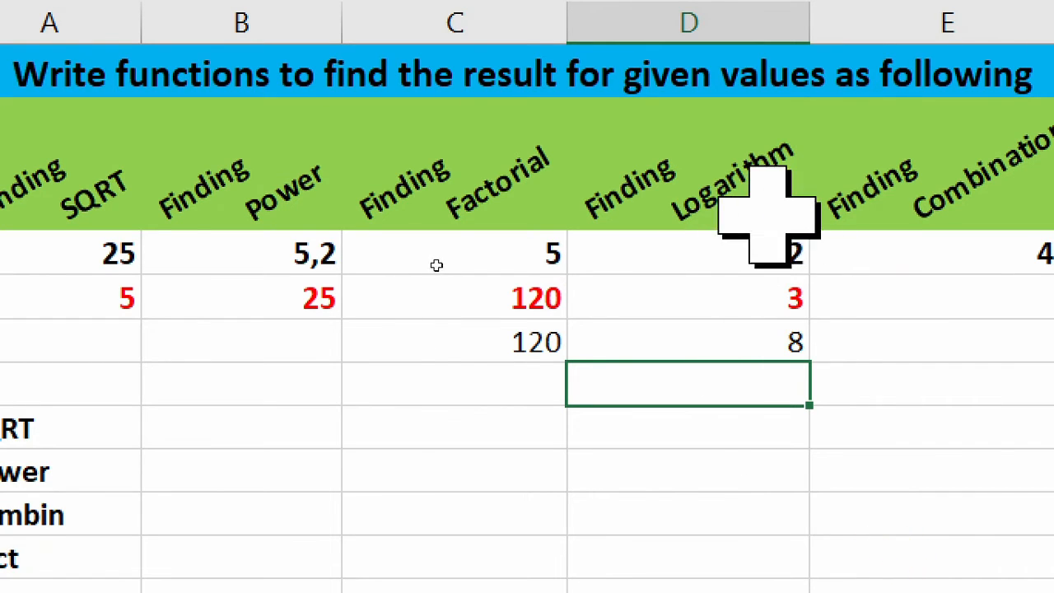
{"action": "left_click", "coordinate": [778, 345]}
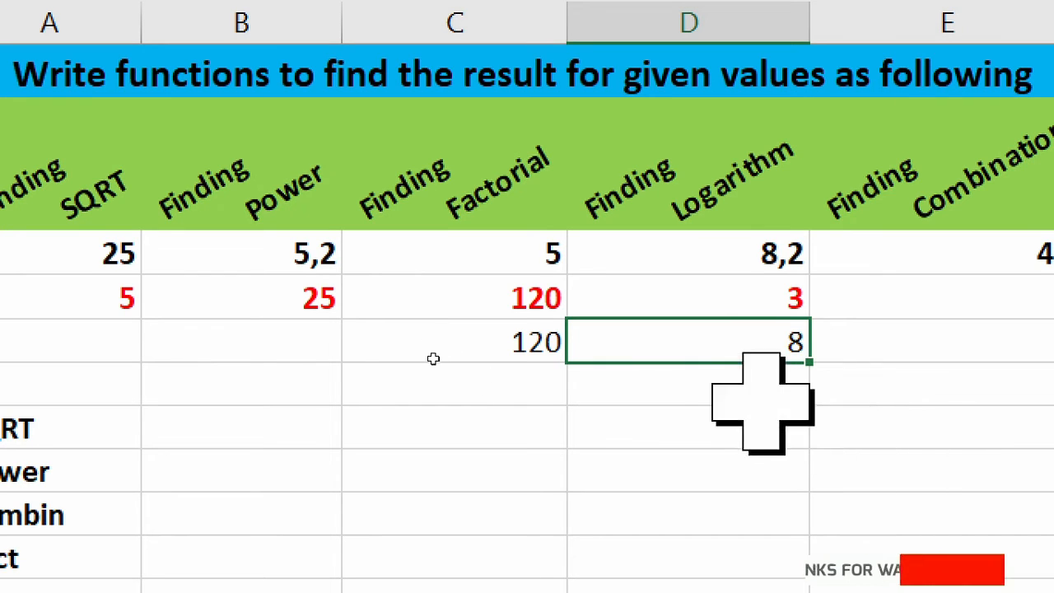
{"action": "double_click", "coordinate": [746, 331]}
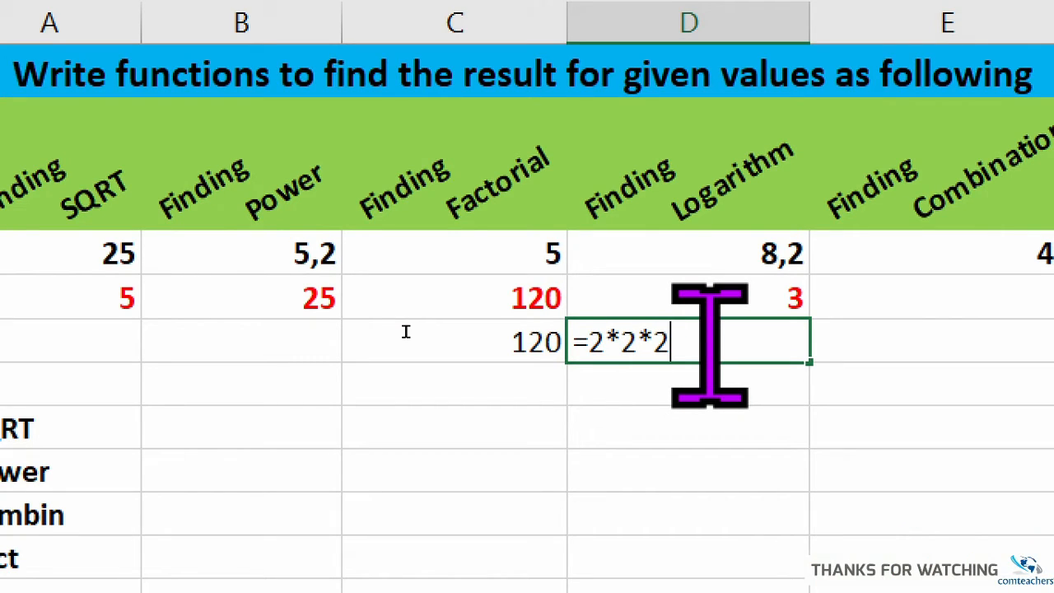
{"action": "key", "text": "Return"}
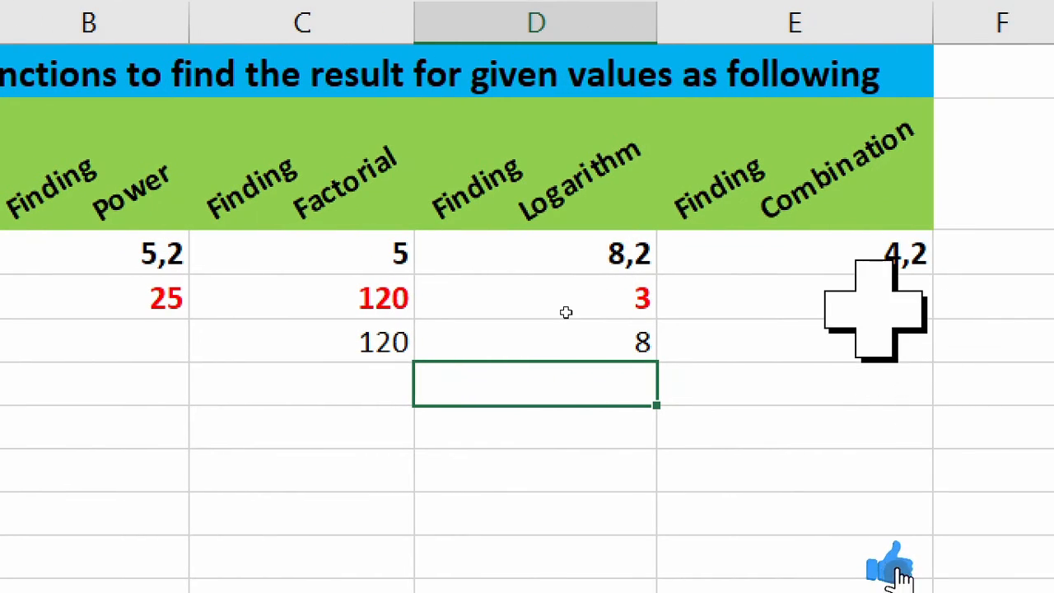
Enter the formula =COMBIN(4,2) in cell E4 to find the combinations of 2 items chosen from 4.
{"action": "left_click", "coordinate": [916, 298]}
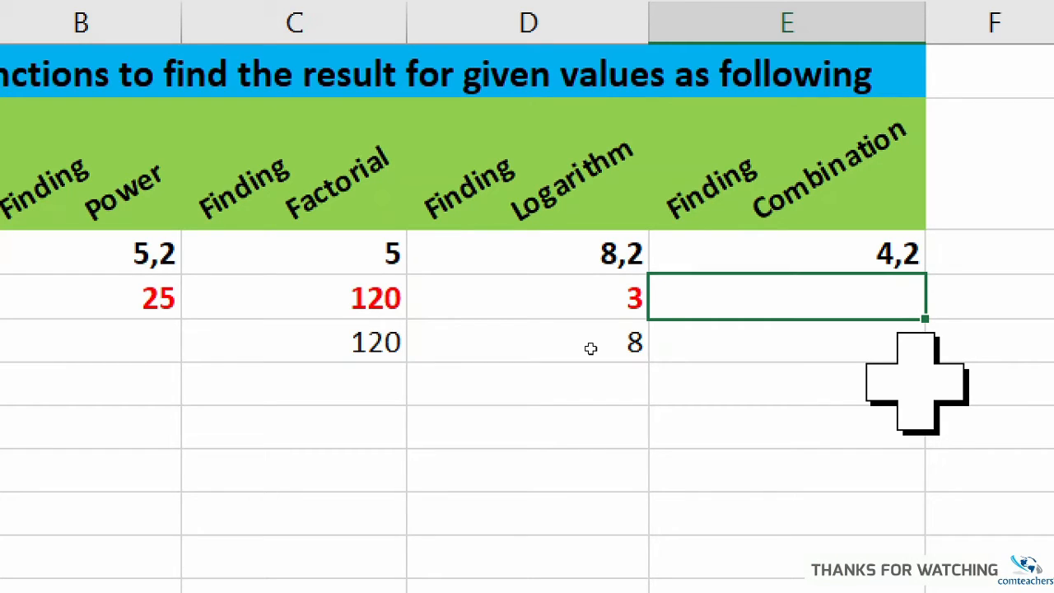
{"action": "type", "text": "=c"}
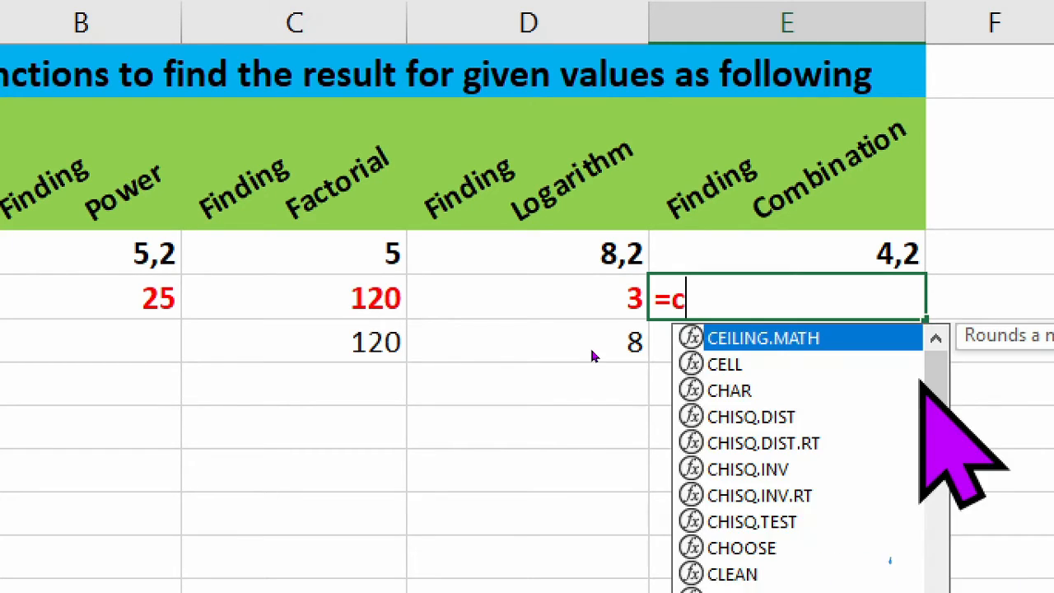
{"action": "type", "text": "omb"}
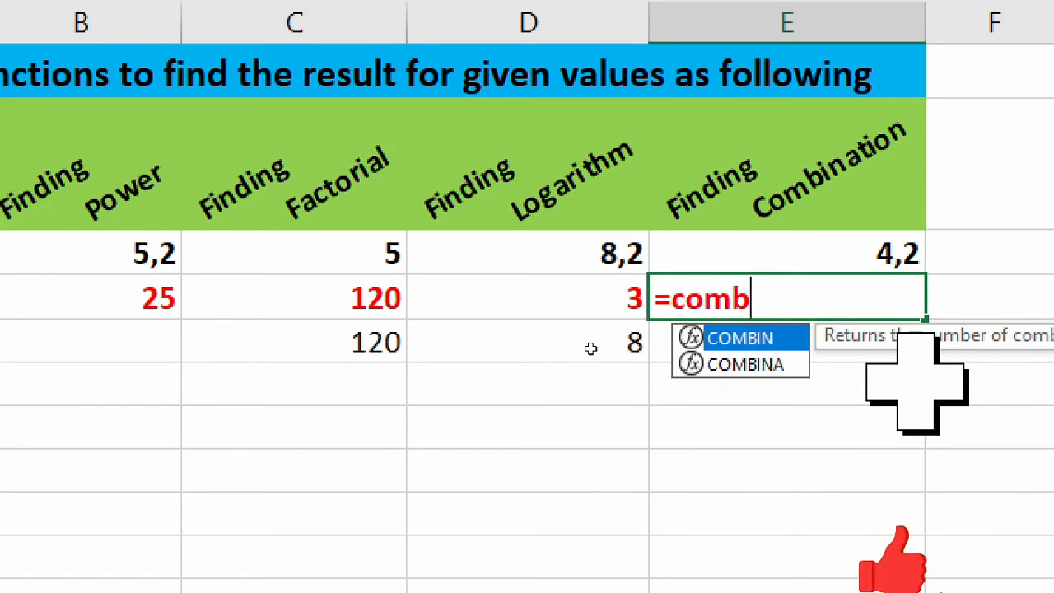
{"action": "key", "text": "Tab"}
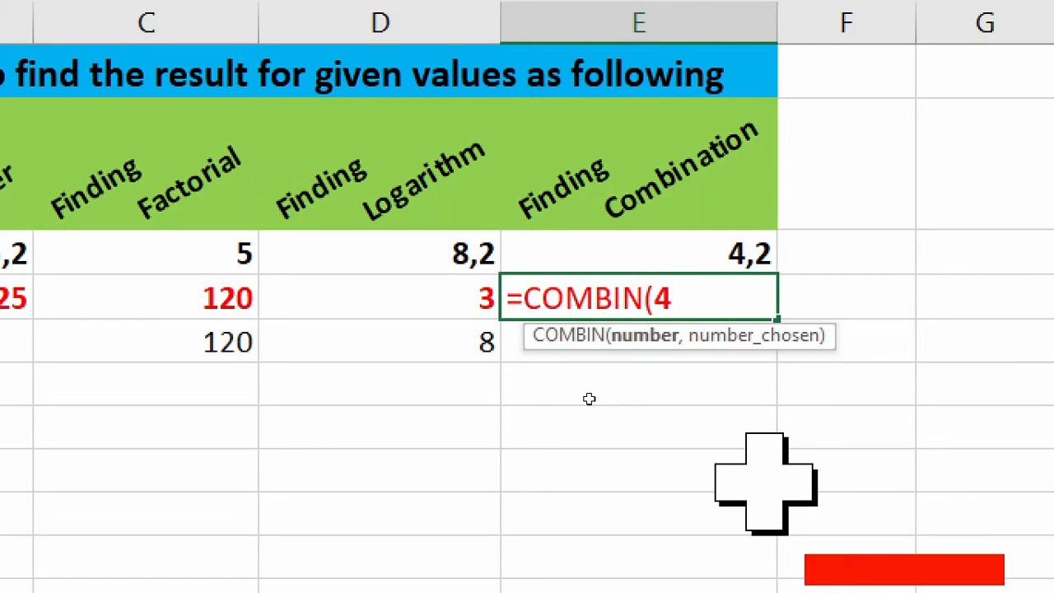
{"action": "type", "text": ","}
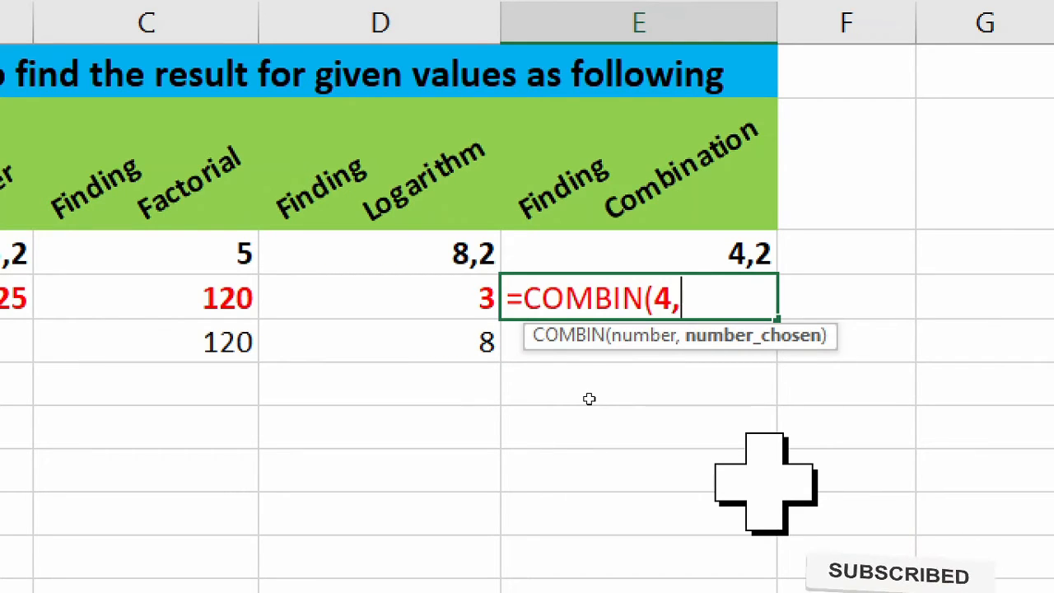
{"action": "type", "text": "2"}
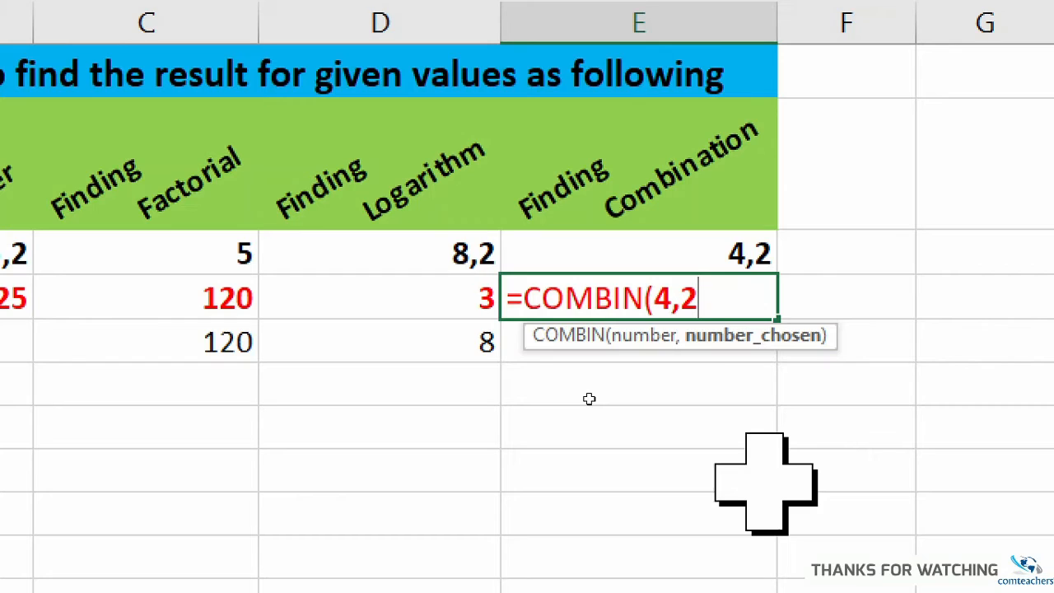
{"action": "type", "text": ")"}
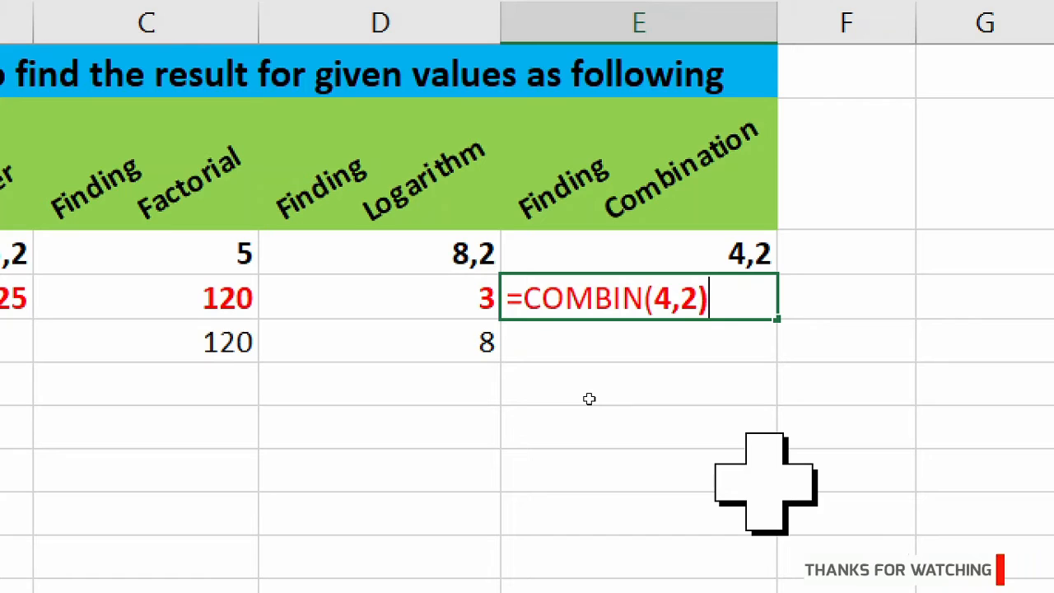
{"action": "key", "text": "Return"}
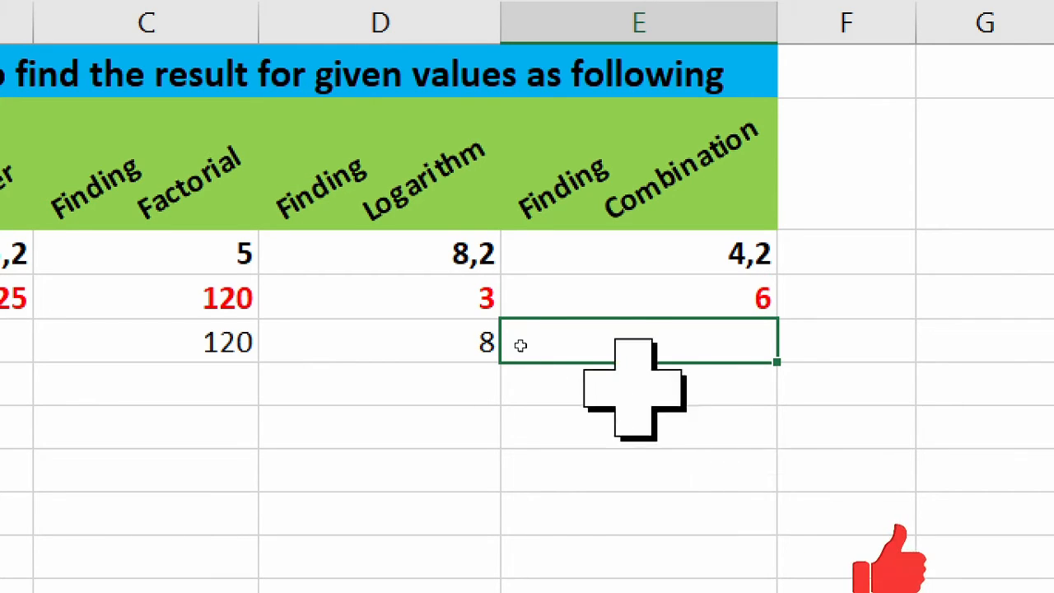
{"action": "left_click", "coordinate": [558, 304]}
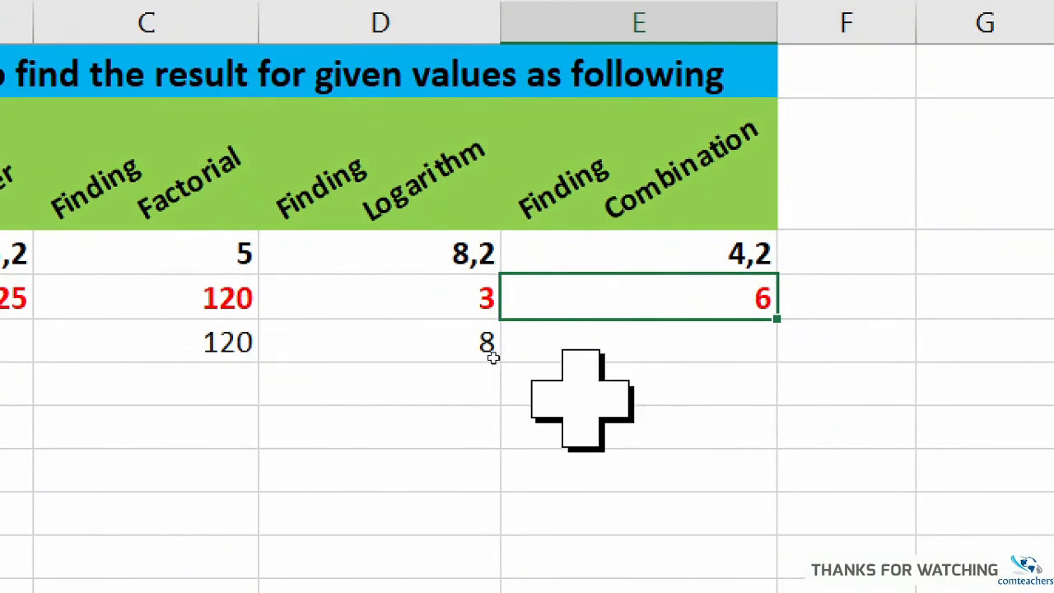
Enter the sample fruit labels apple, mango, orage and pear across cells C7 to F7.
{"action": "left_click", "coordinate": [195, 423]}
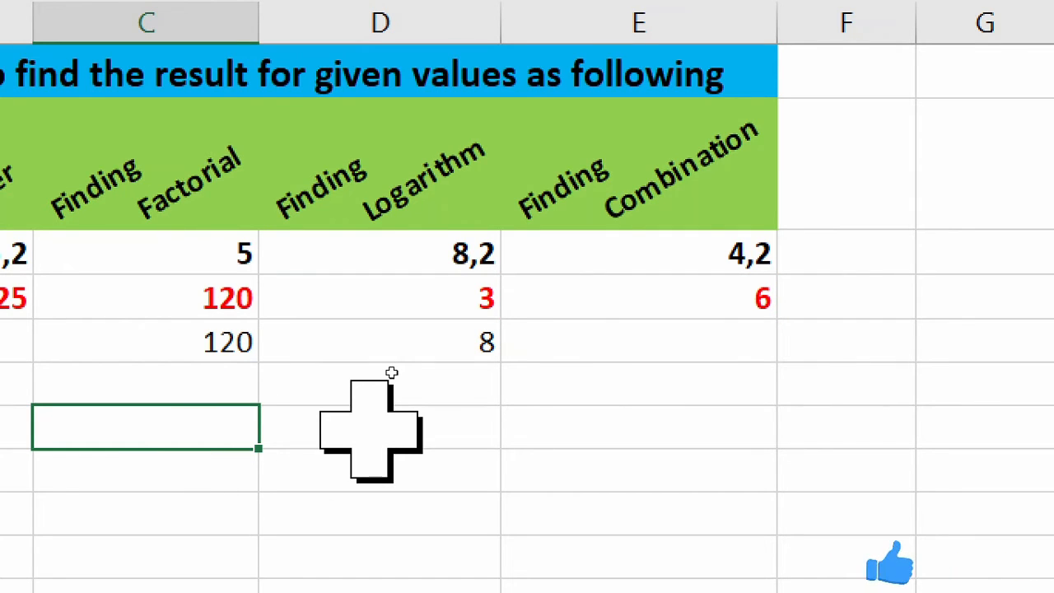
{"action": "type", "text": "ap"}
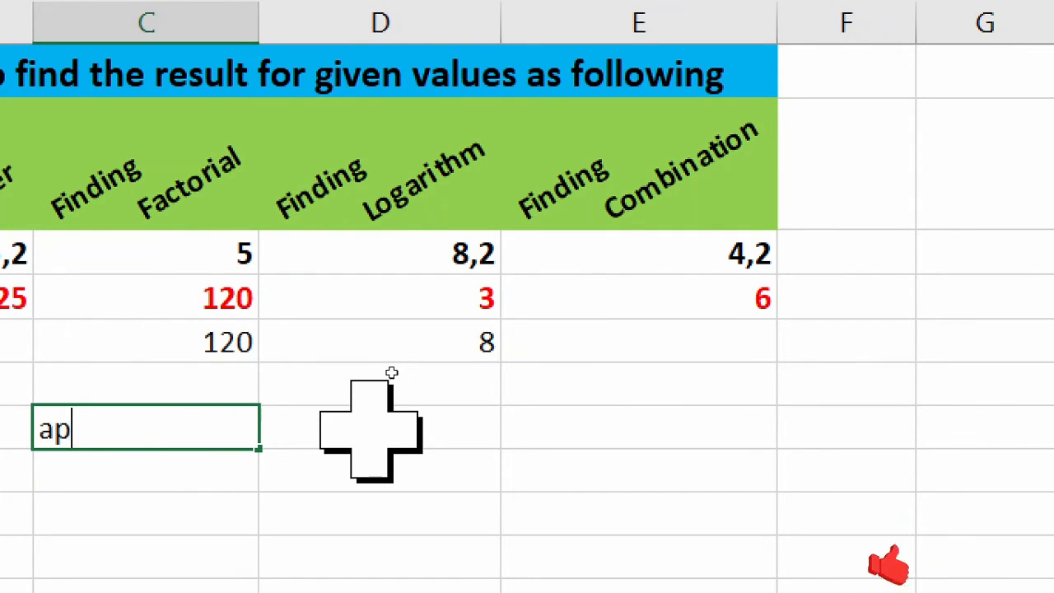
{"action": "type", "text": "ple"}
{"action": "key", "text": "Tab"}
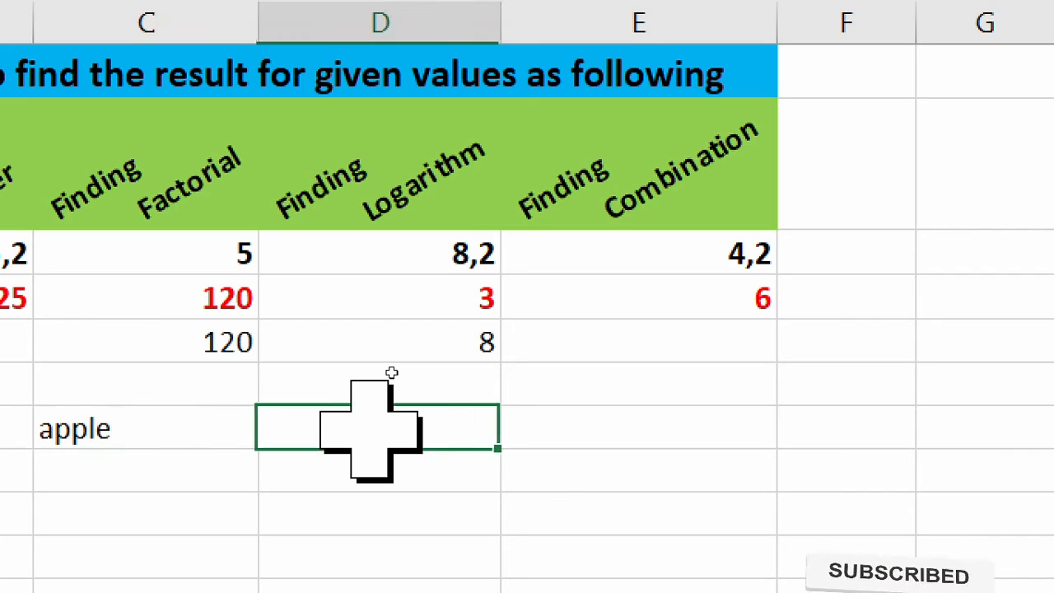
{"action": "type", "text": "mango"}
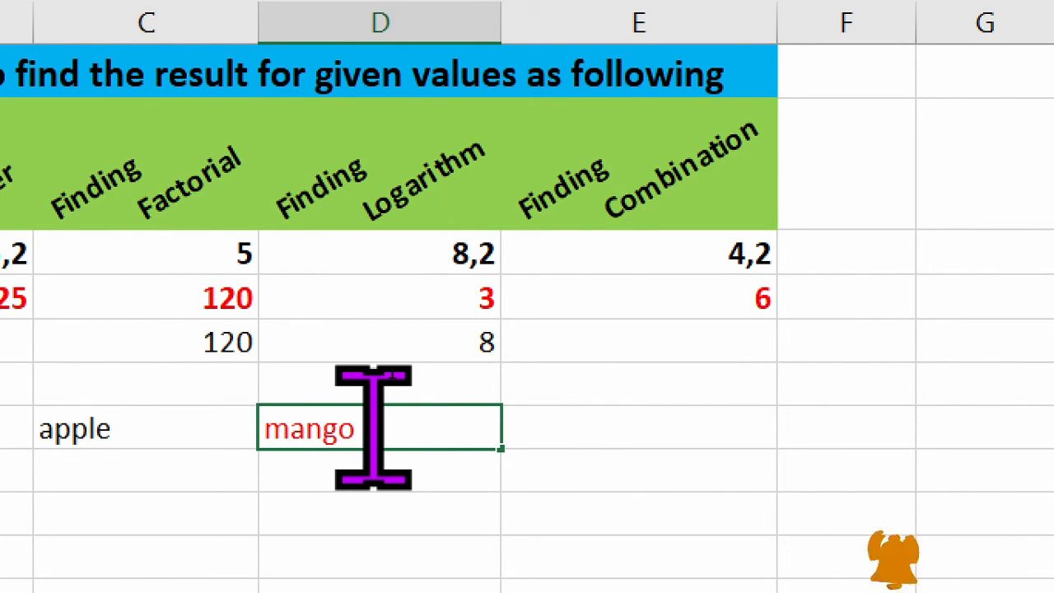
{"action": "key", "text": "Tab"}
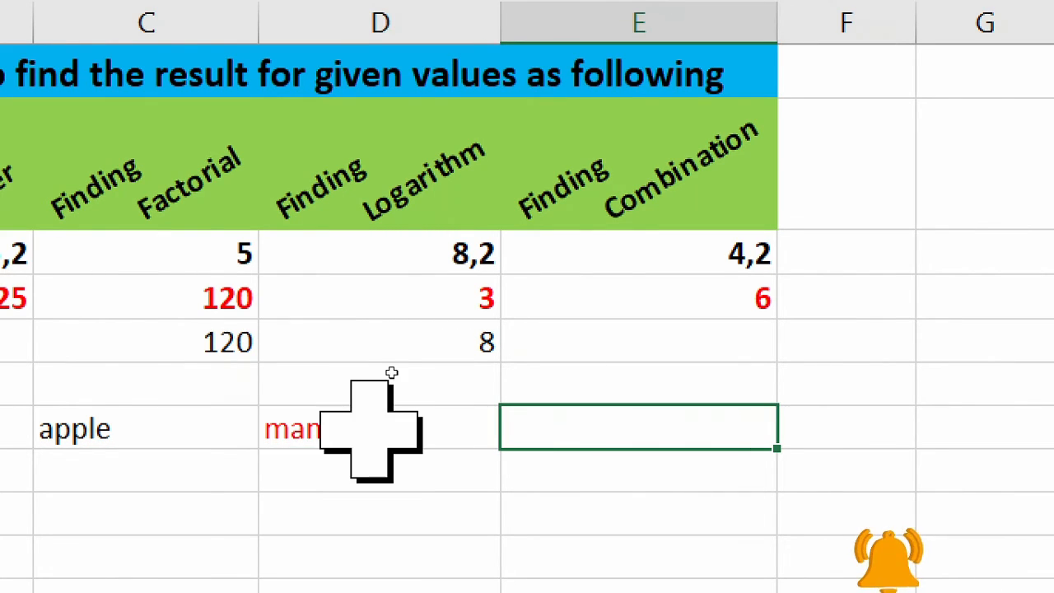
{"action": "type", "text": "orage"}
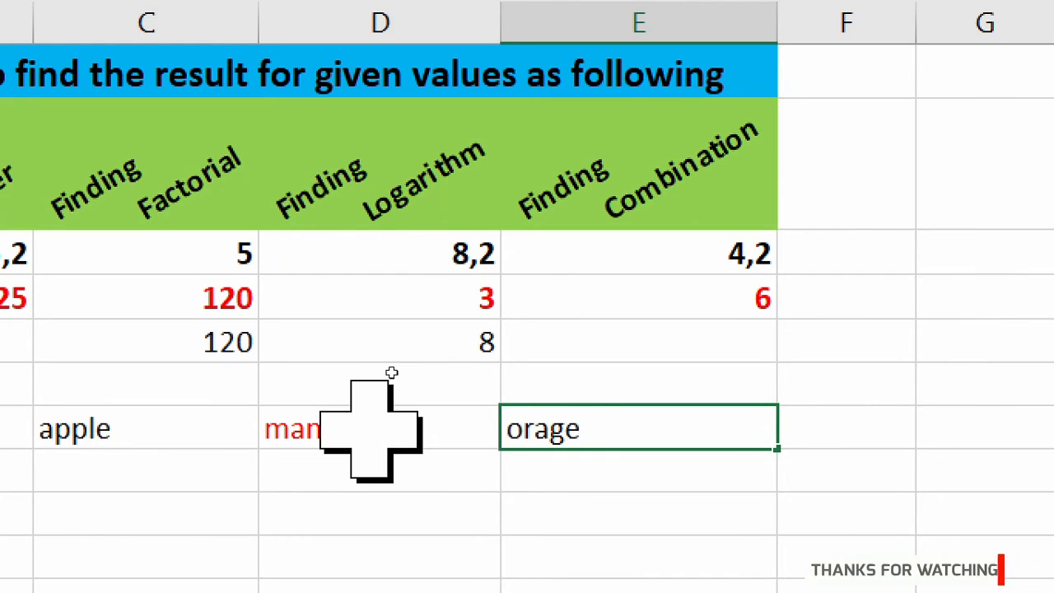
{"action": "key", "text": "Tab"}
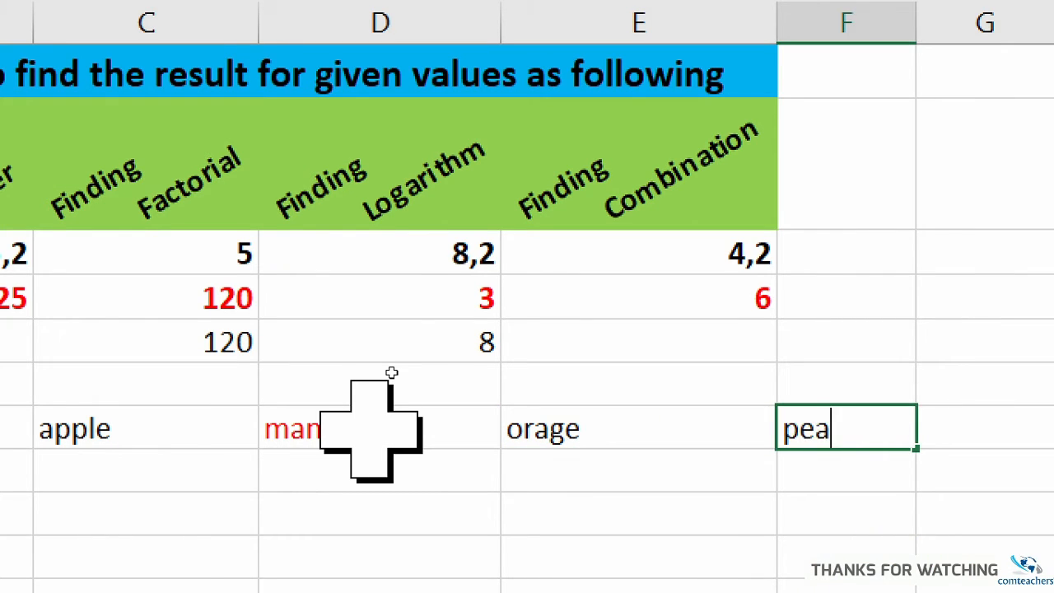
{"action": "key", "text": "Return"}
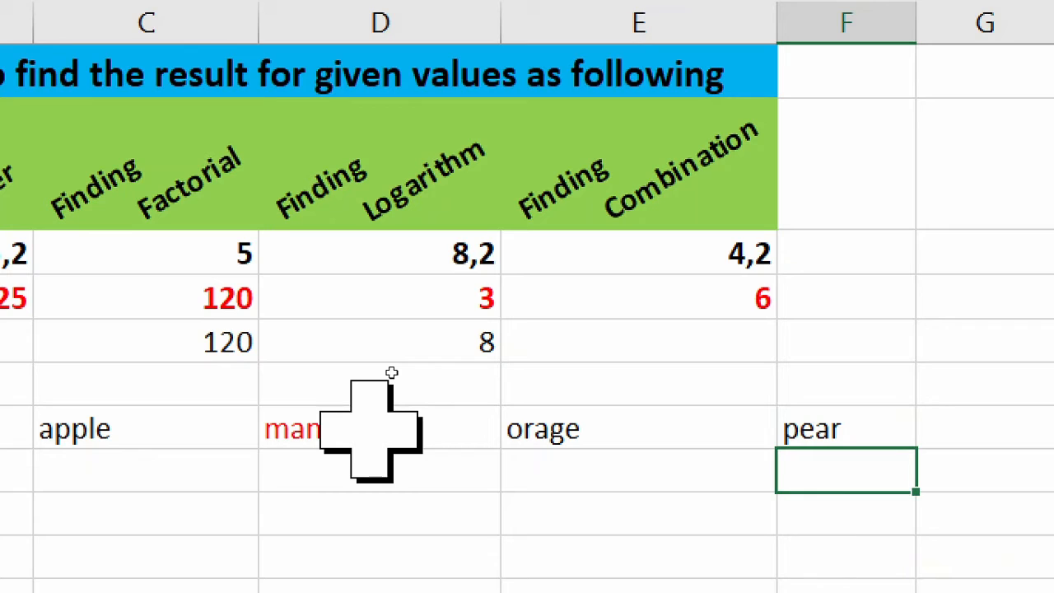
Mark the apple and mango combination by entering 1 under each of them in cells C8 and D8.
{"action": "key", "text": "Left"}
{"action": "key", "text": "Left"}
{"action": "key", "text": "Left"}
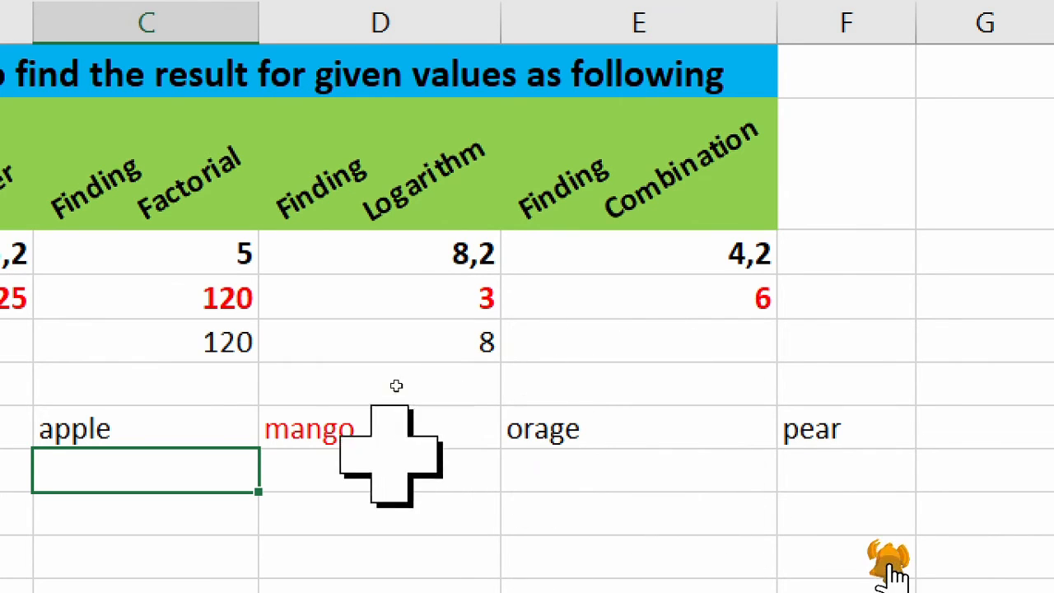
{"action": "type", "text": "1"}
{"action": "key", "text": "Tab"}
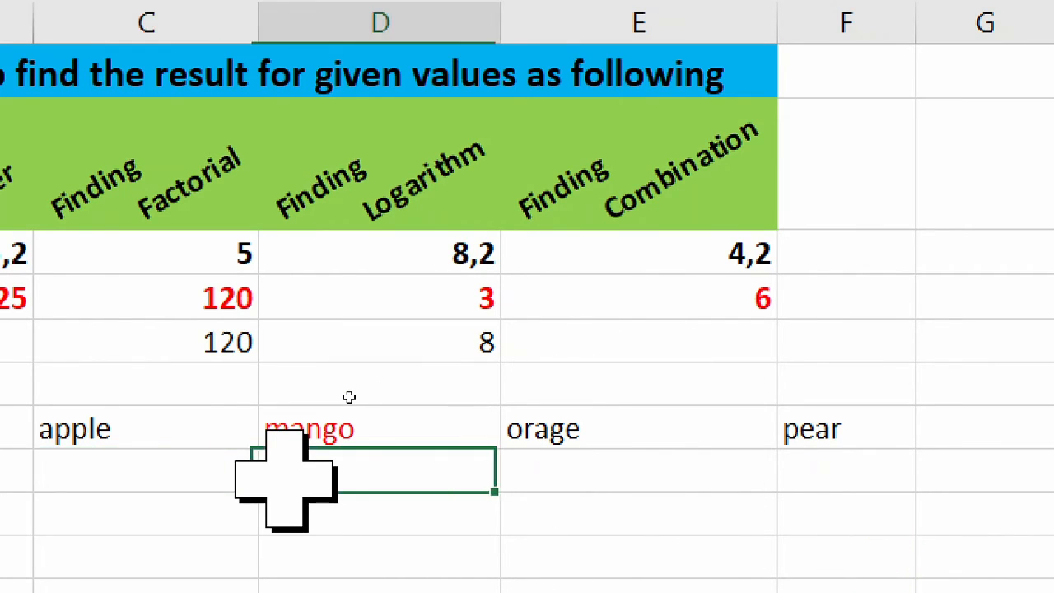
{"action": "type", "text": "1"}
{"action": "key", "text": "Return"}
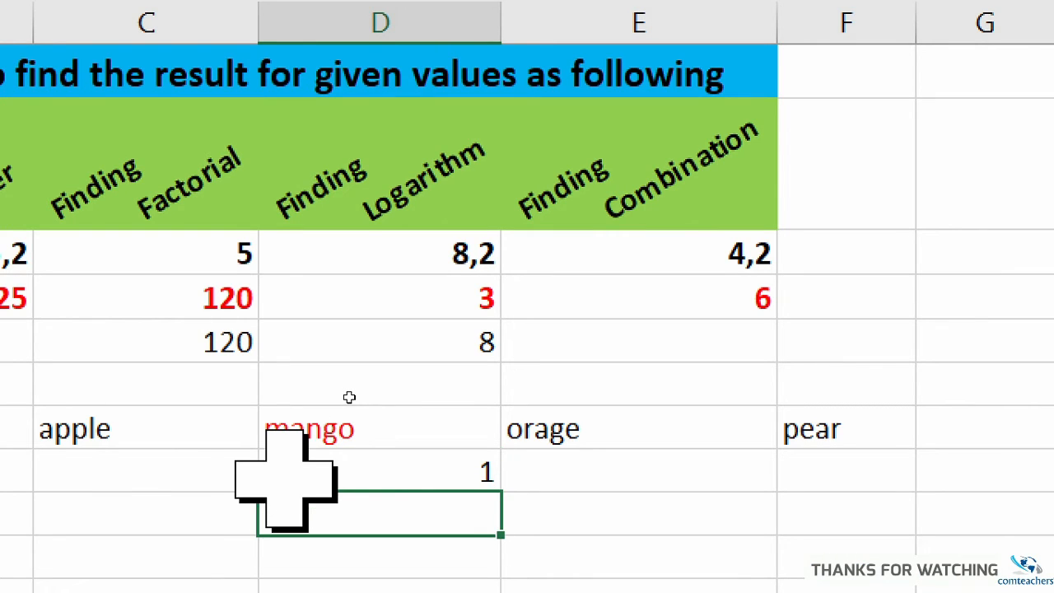
Mark the apple and orage combination by entering 2 under each of them in cells C9 and E9.
{"action": "key", "text": "Left"}
{"action": "key", "text": "Right"}
{"action": "key", "text": "Right"}
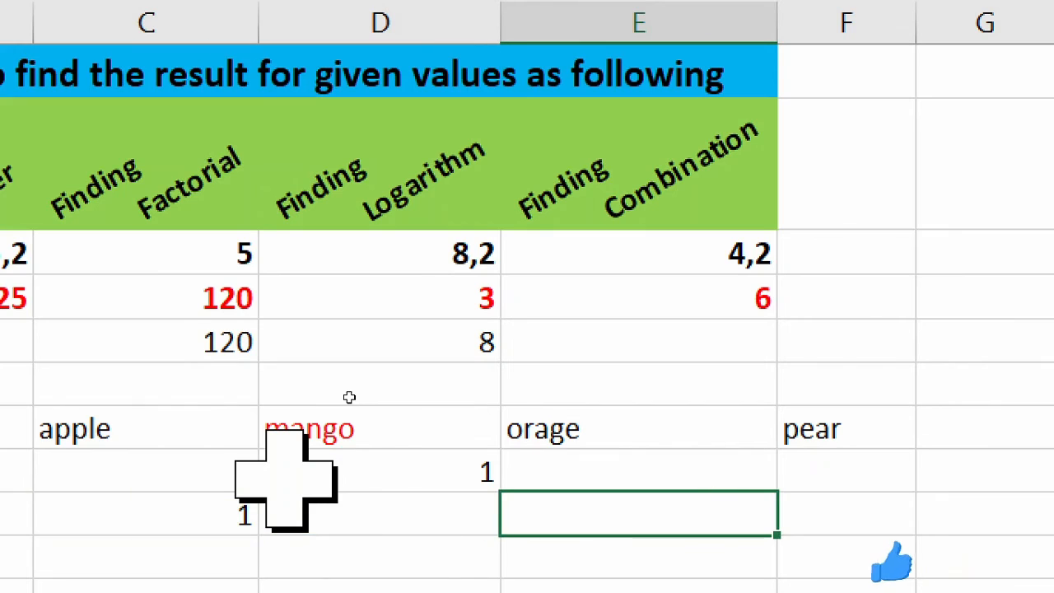
{"action": "type", "text": "2"}
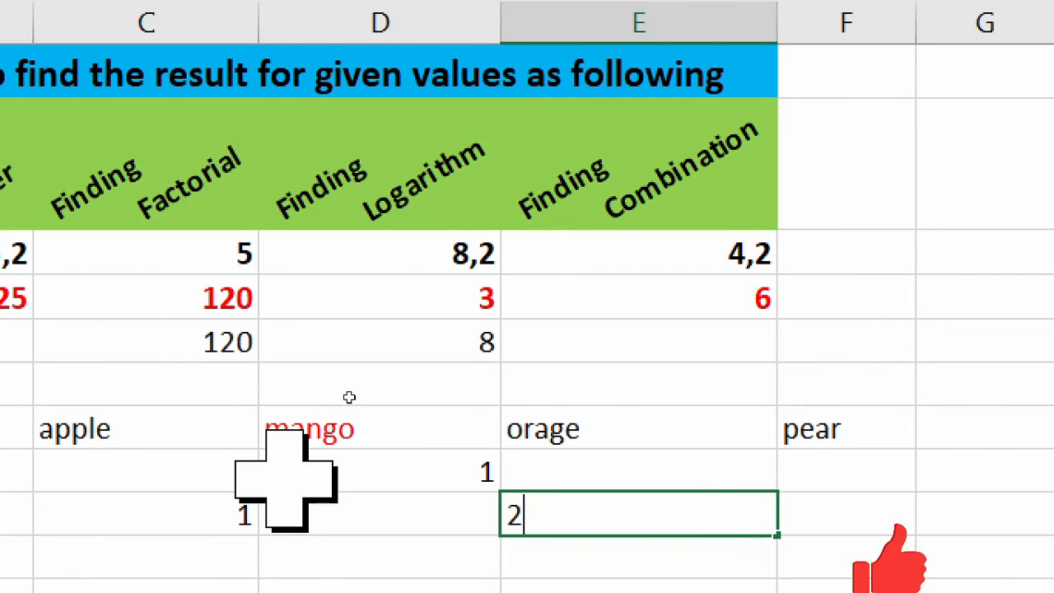
{"action": "key", "text": "Left"}
{"action": "key", "text": "Left"}
{"action": "type", "text": "2"}
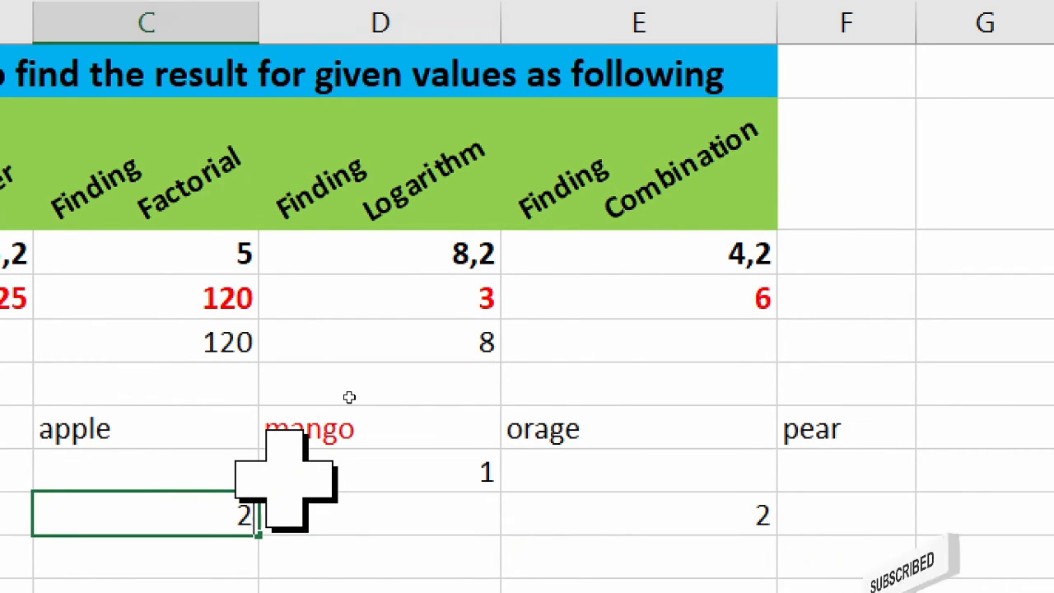
{"action": "key", "text": "Return"}
Mark the apple and pear combination by entering 3 under each of them in cells C10 and F10.
{"action": "key", "text": "Right"}
{"action": "key", "text": "Right"}
{"action": "key", "text": "Right"}
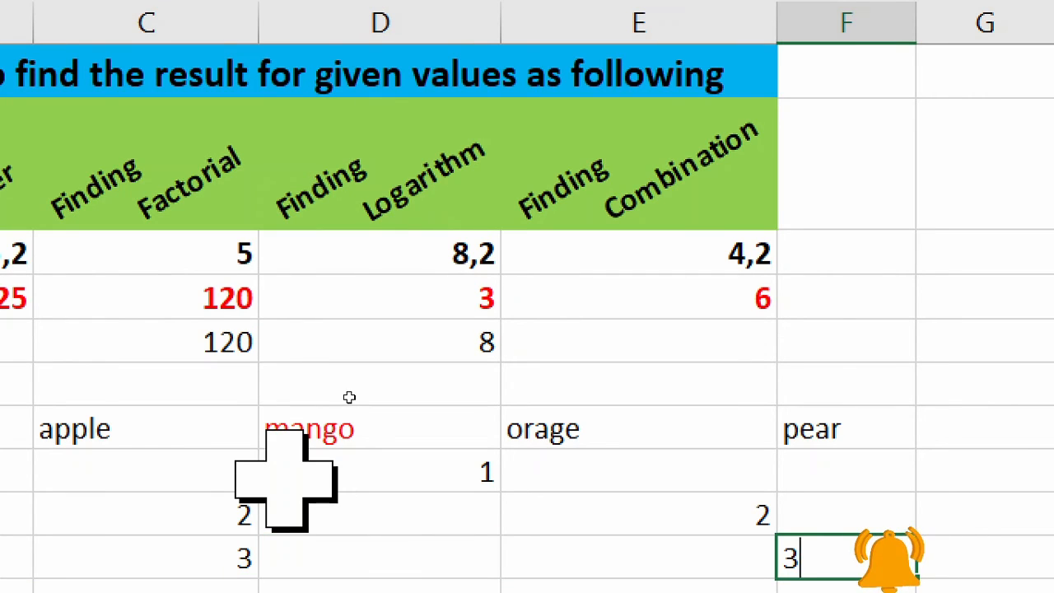
{"action": "key", "text": "Left"}
{"action": "key", "text": "Left"}
{"action": "key", "text": "Left"}
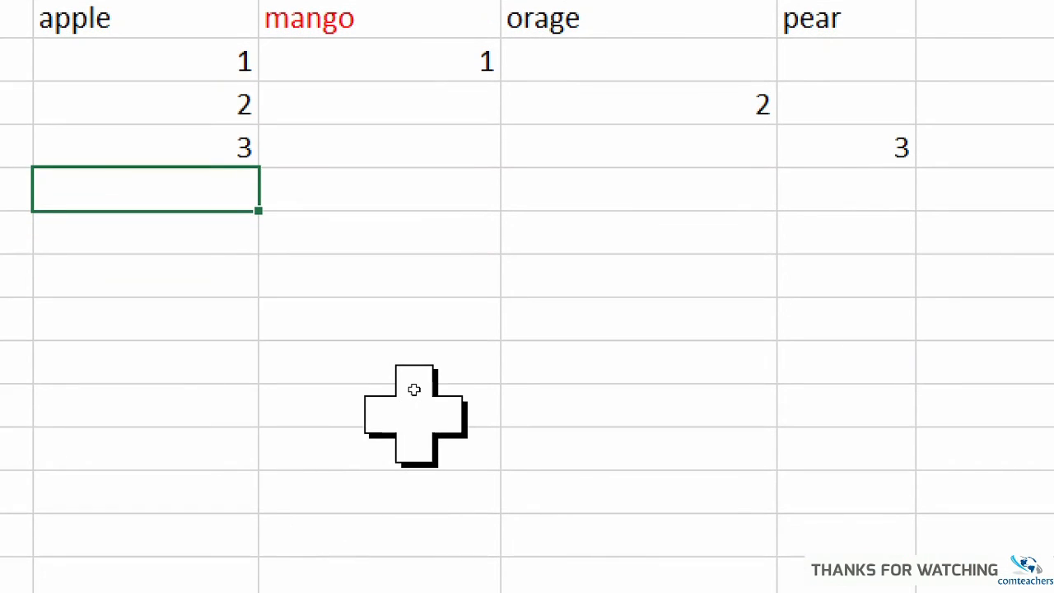
Mark the mango and orage combination by entering 4 under each of them in cells D11 and E11.
{"action": "key", "text": "Right"}
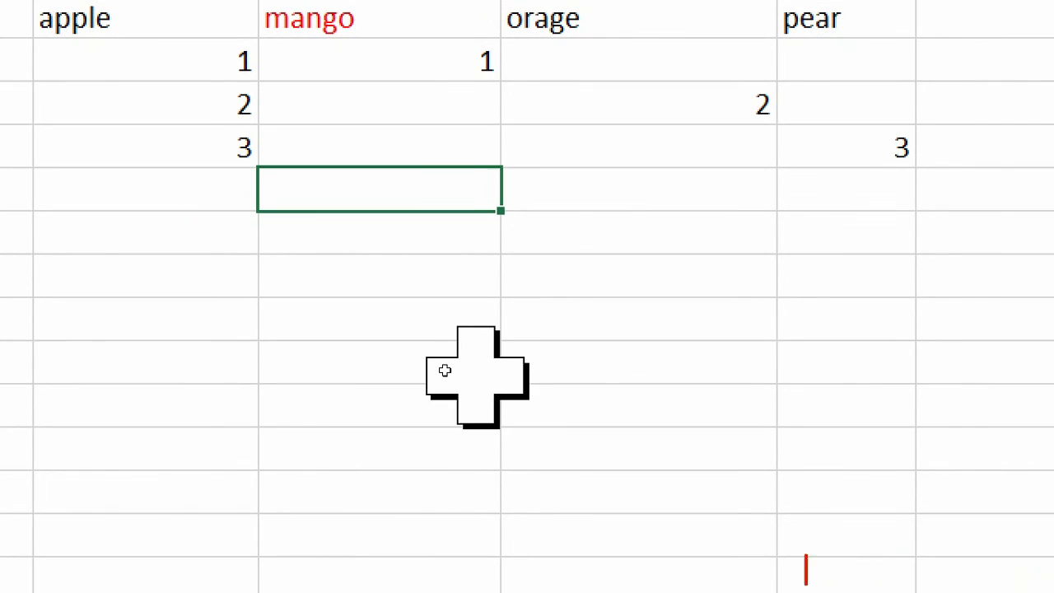
{"action": "key", "text": "Right"}
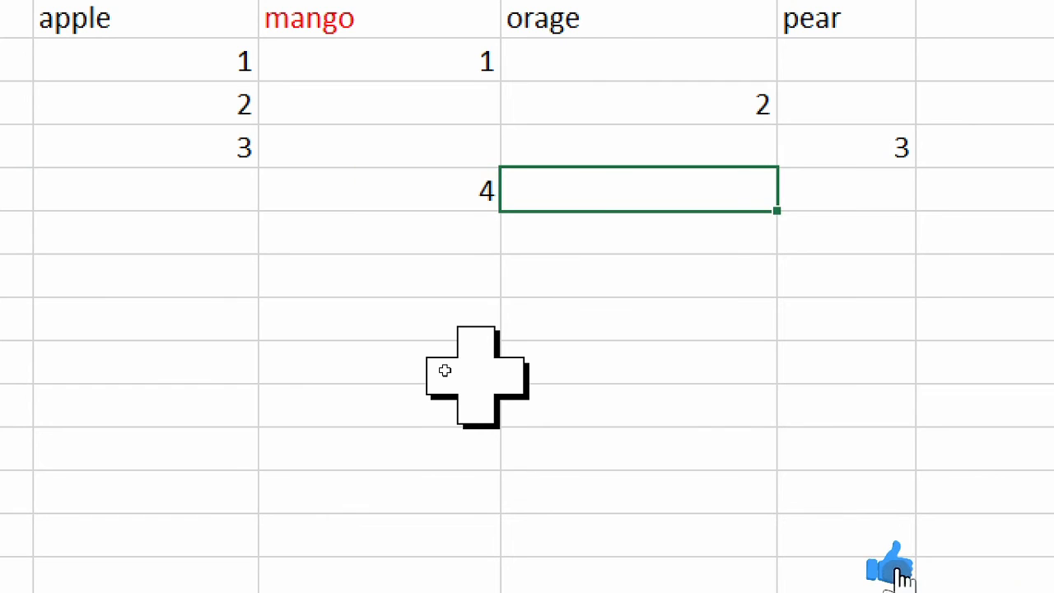
{"action": "type", "text": "4"}
{"action": "key", "text": "Return"}
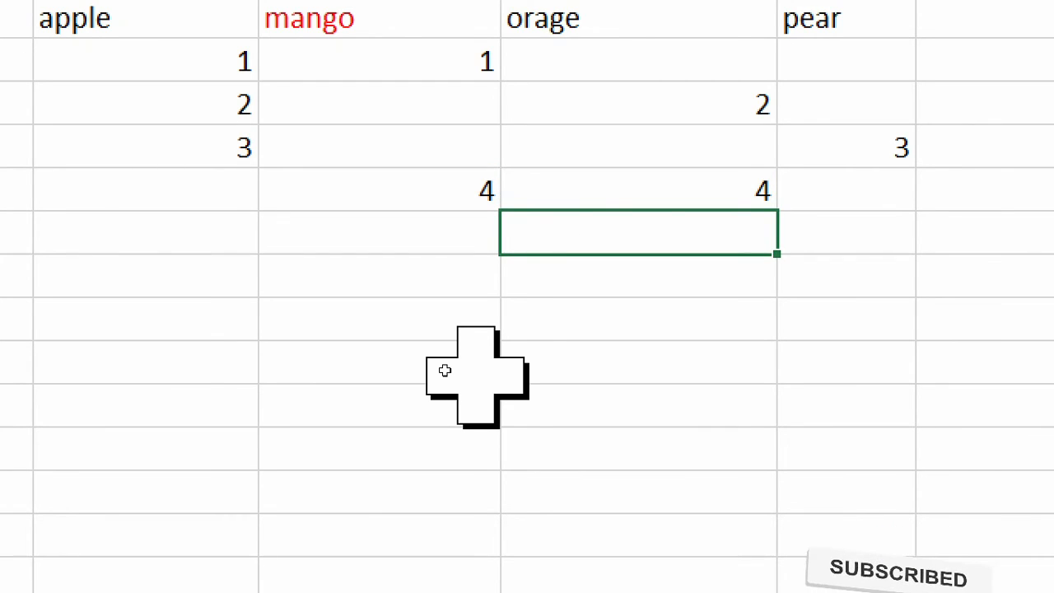
Mark the mango and pear combination by entering 5 under each of them in cells D12 and F12.
{"action": "key", "text": "Left"}
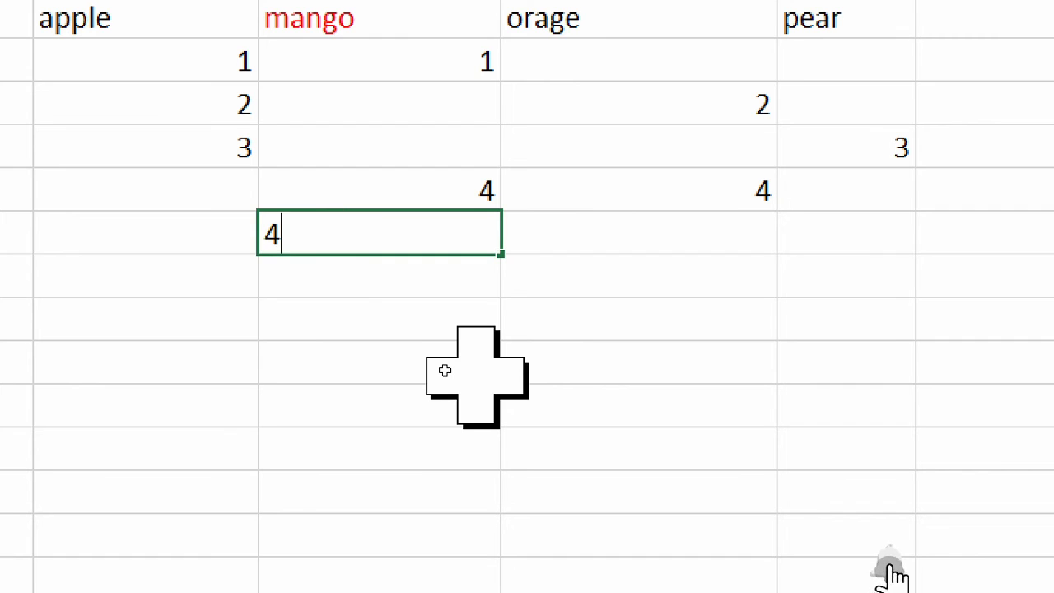
{"action": "key", "text": "Right"}
{"action": "key", "text": "Right"}
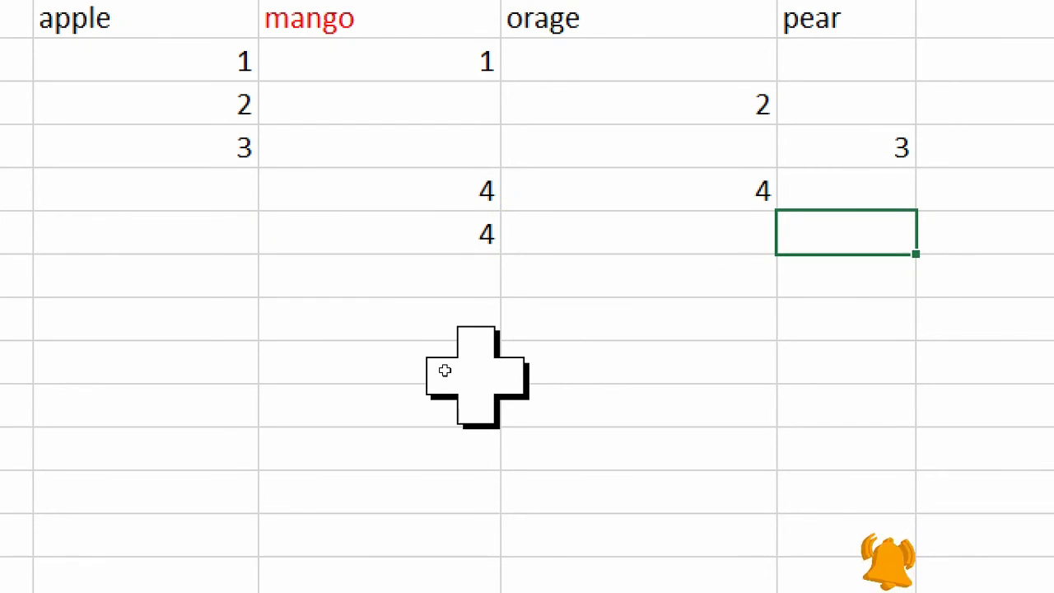
{"action": "type", "text": "5"}
{"action": "key", "text": "Left"}
{"action": "key", "text": "Left"}
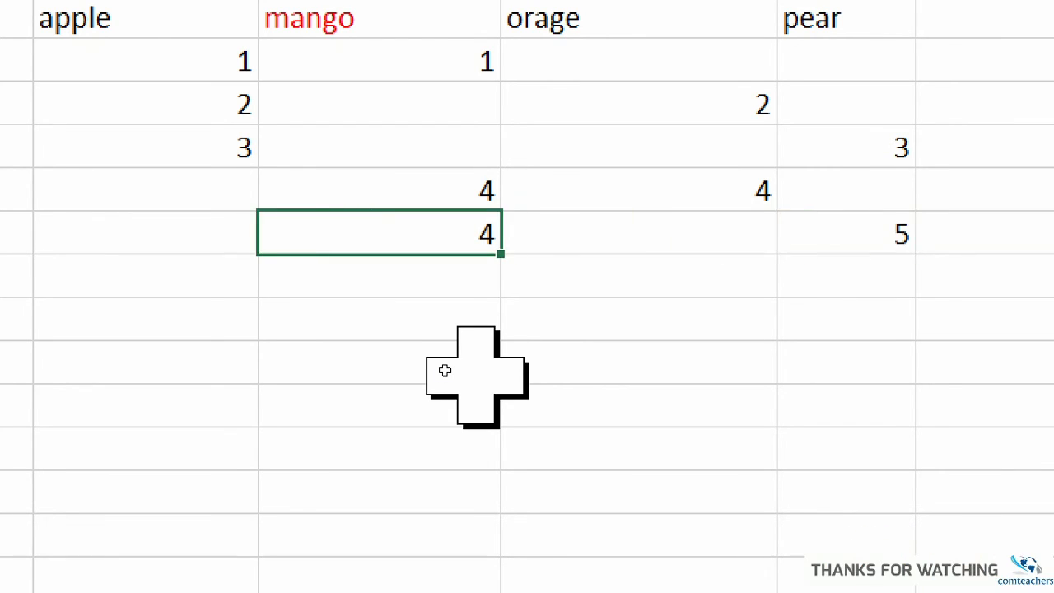
{"action": "key", "text": "Down"}
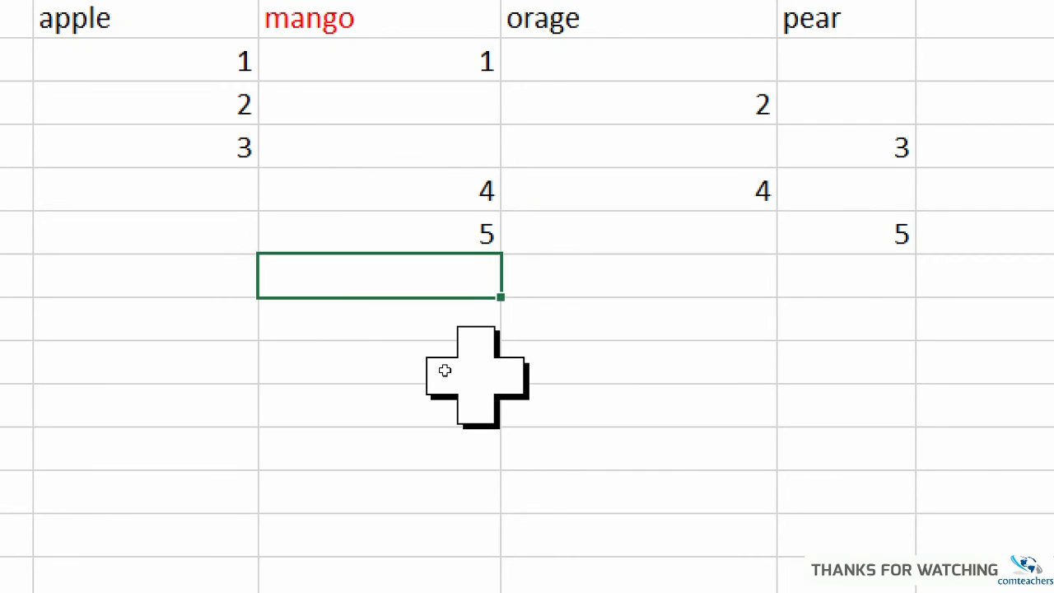
Mark the orage and pear combination by entering 6 under each of them in cells E13 and F13.
{"action": "key", "text": "Right"}
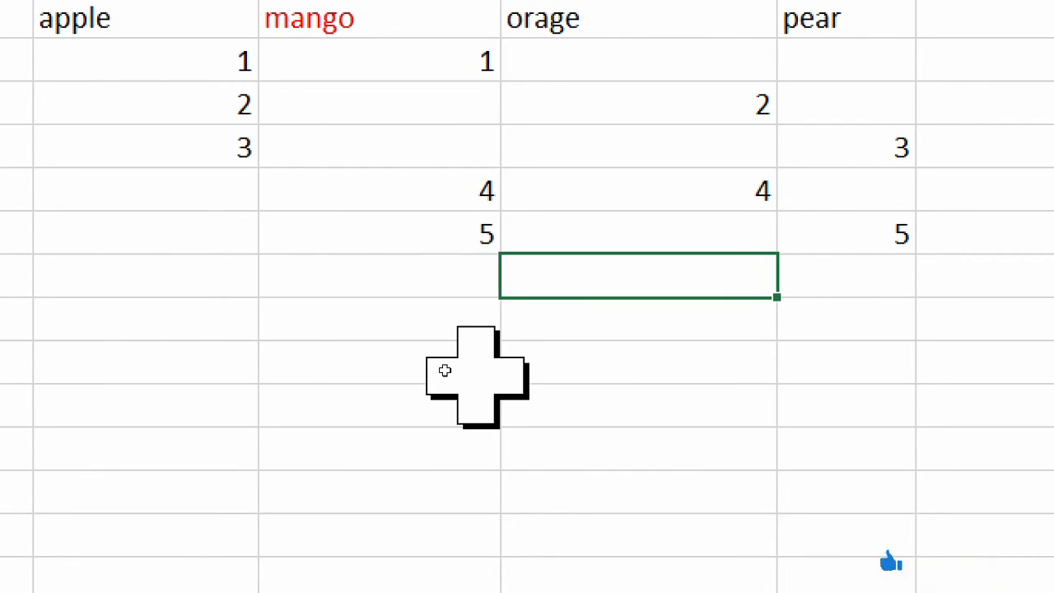
{"action": "type", "text": "6"}
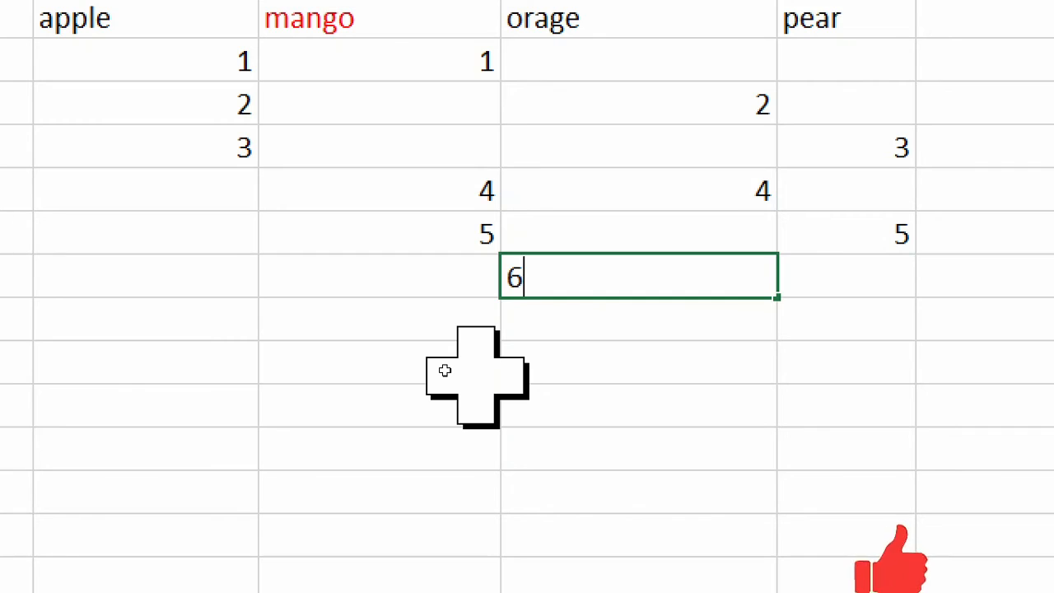
{"action": "key", "text": "Right"}
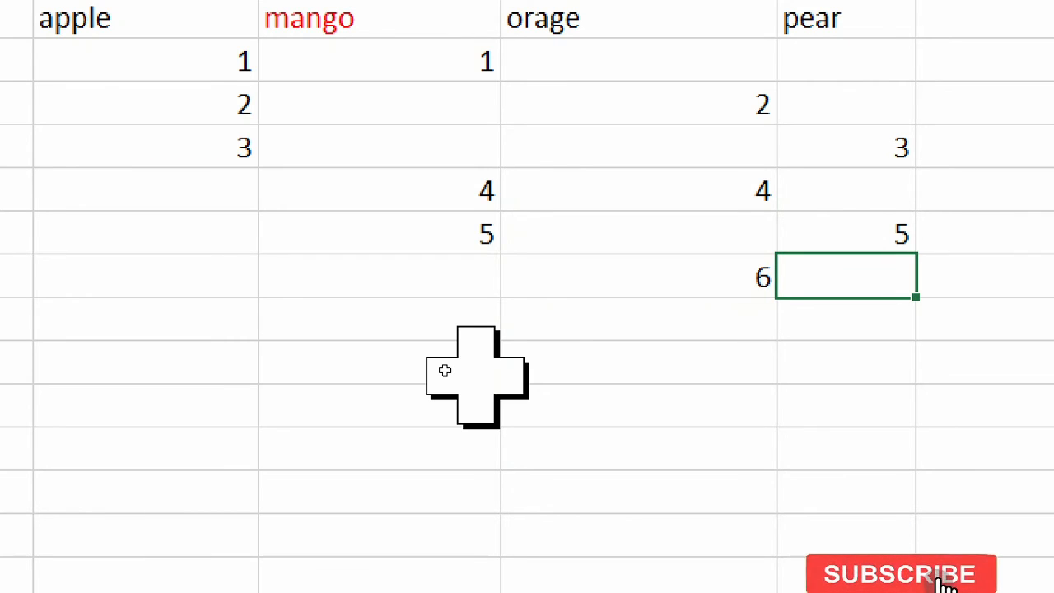
{"action": "type", "text": "6"}
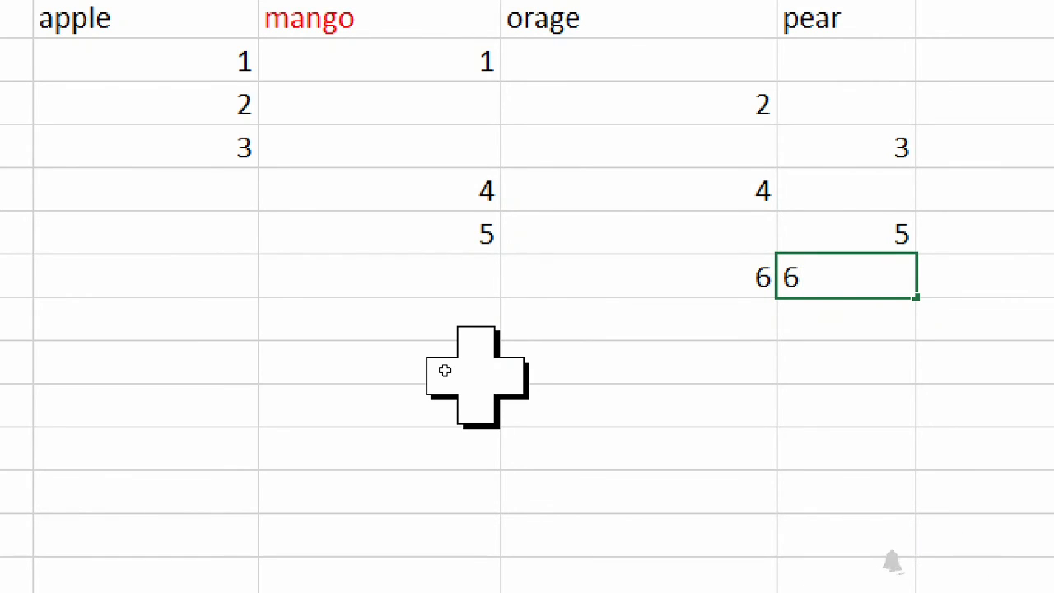
{"action": "left_click", "coordinate": [512, 362]}
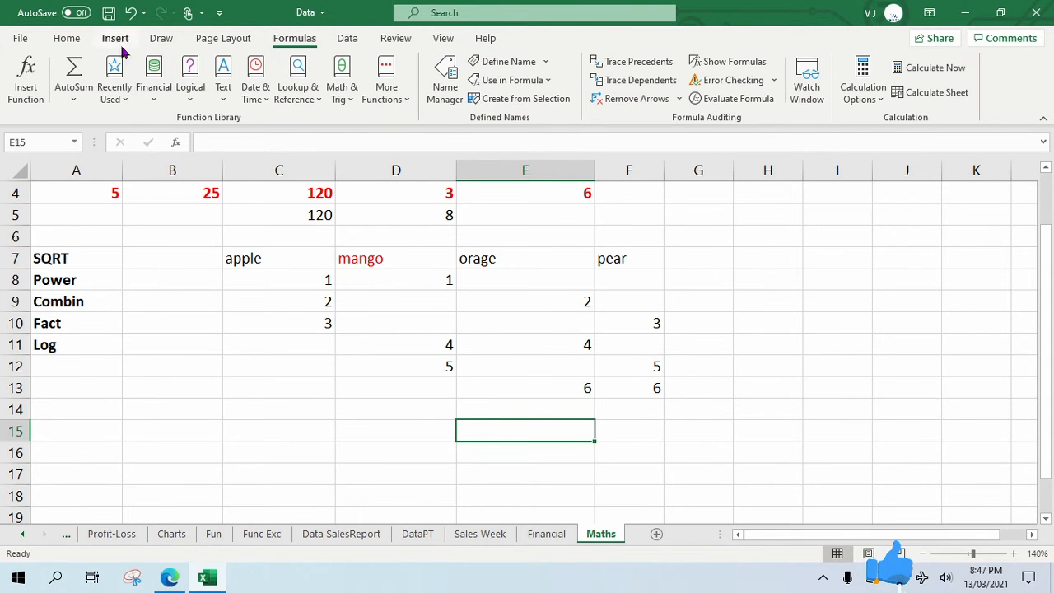
Fill cells C8 and D8 of the apple and mango combination with red.
{"action": "left_click", "coordinate": [79, 43]}
{"action": "left_click", "coordinate": [325, 277]}
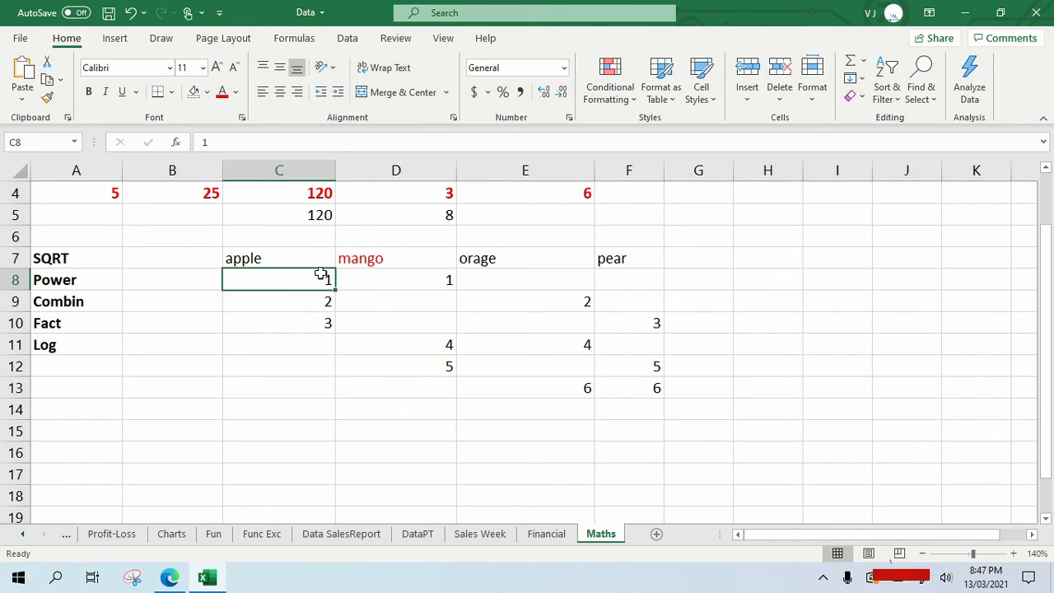
{"action": "left_click", "coordinate": [207, 91]}
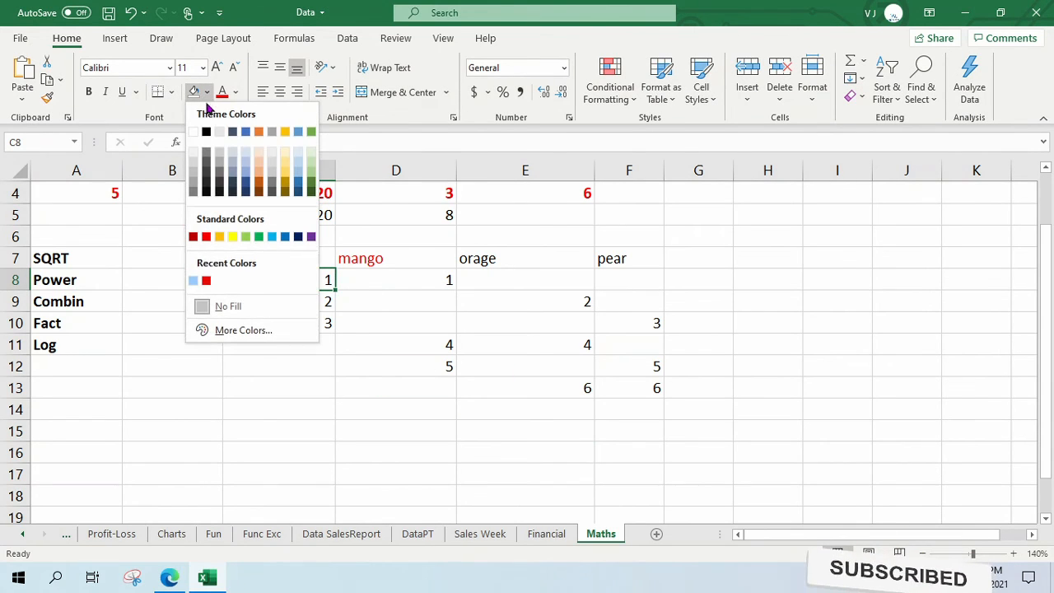
{"action": "left_click", "coordinate": [206, 238]}
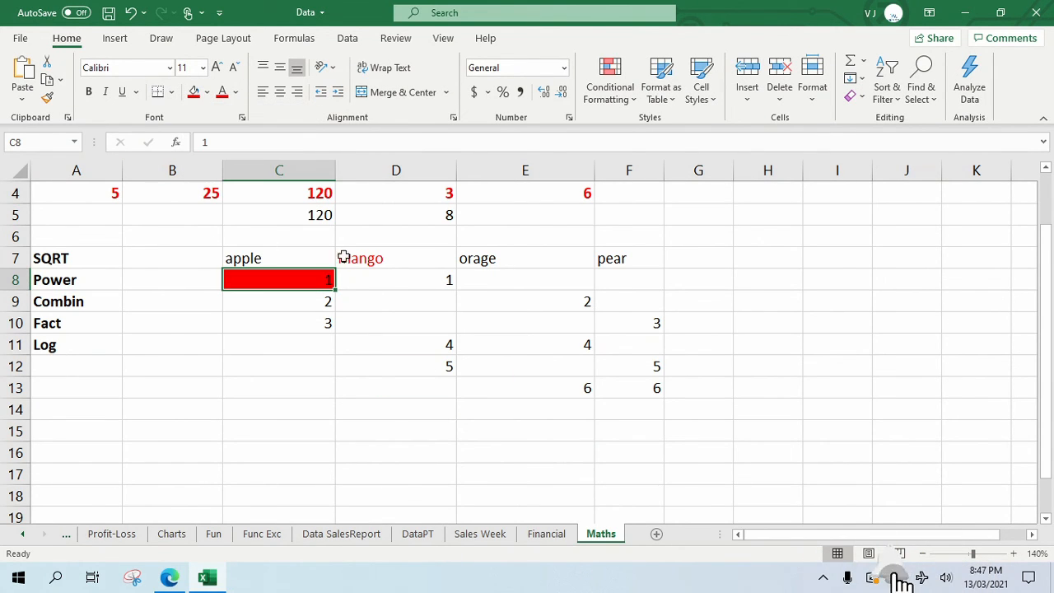
{"action": "left_click", "coordinate": [385, 285]}
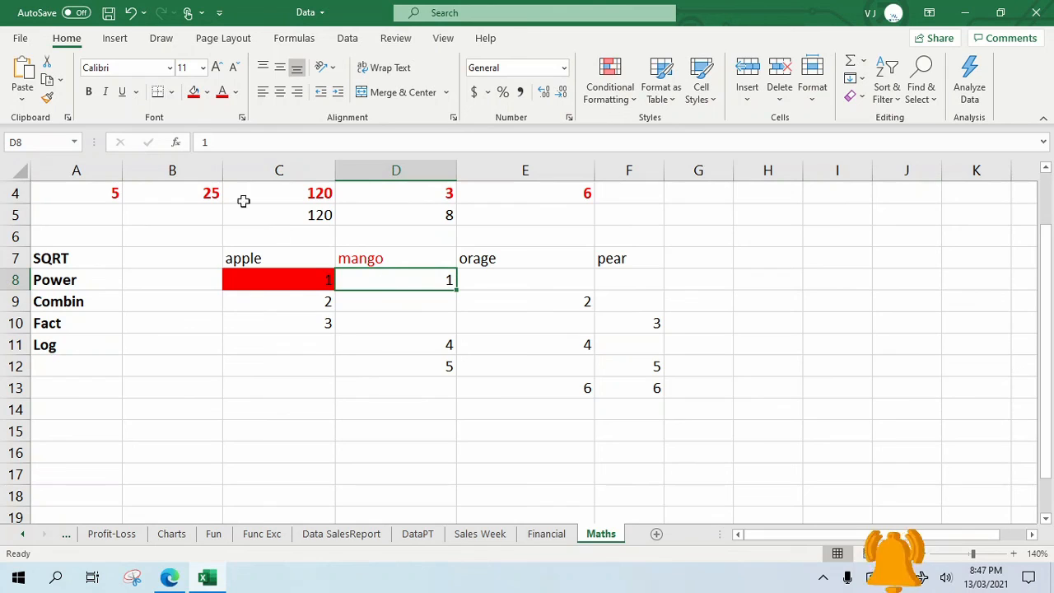
{"action": "left_click", "coordinate": [195, 93]}
Fill cells C9 and E9 of the apple and orage combination with light green.
{"action": "left_click", "coordinate": [326, 300]}
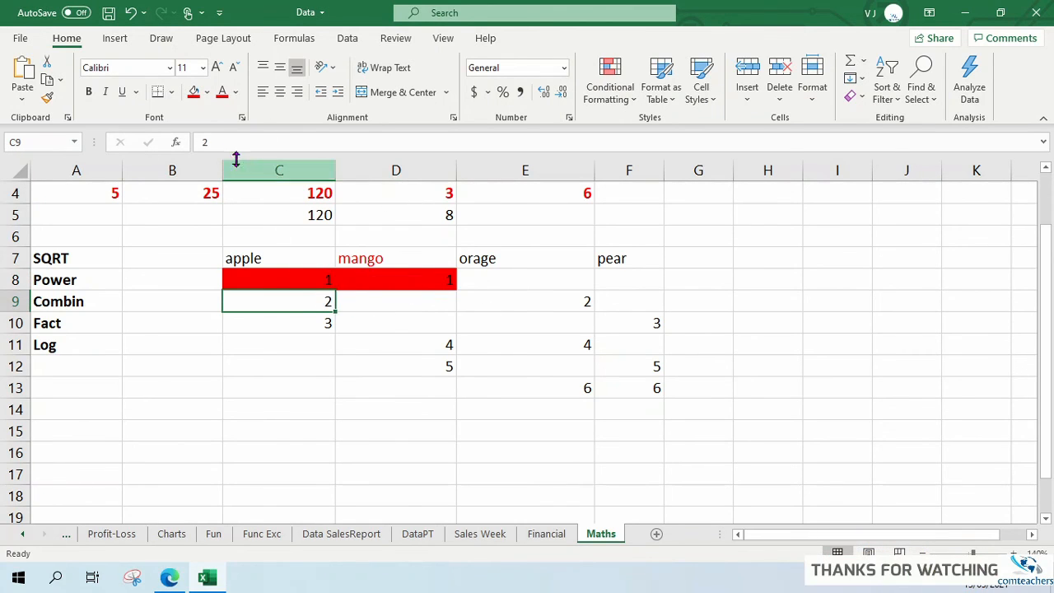
{"action": "left_click", "coordinate": [206, 93]}
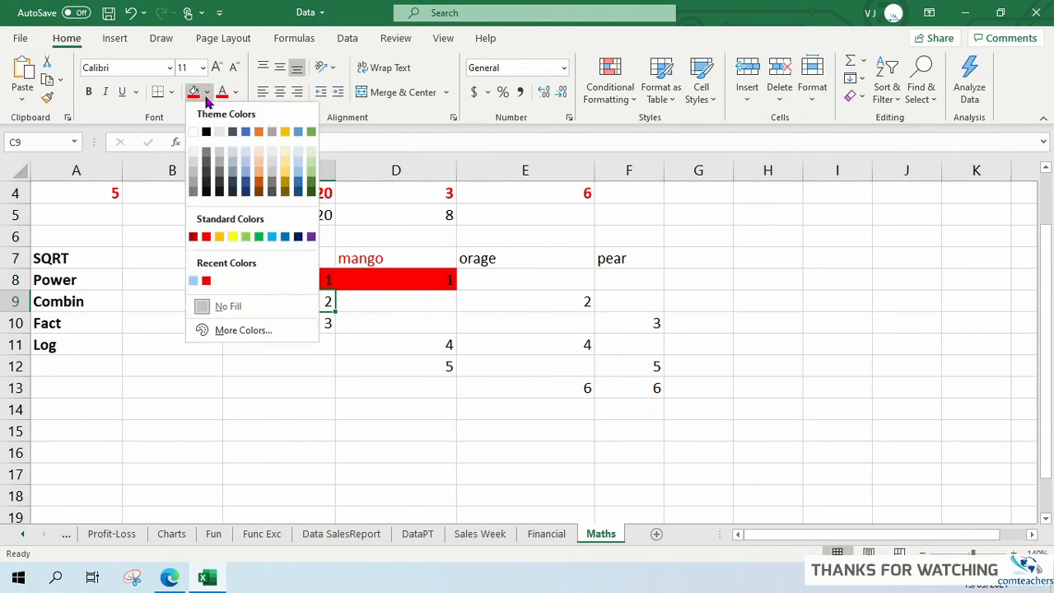
{"action": "left_click", "coordinate": [246, 237]}
{"action": "left_click", "coordinate": [527, 305]}
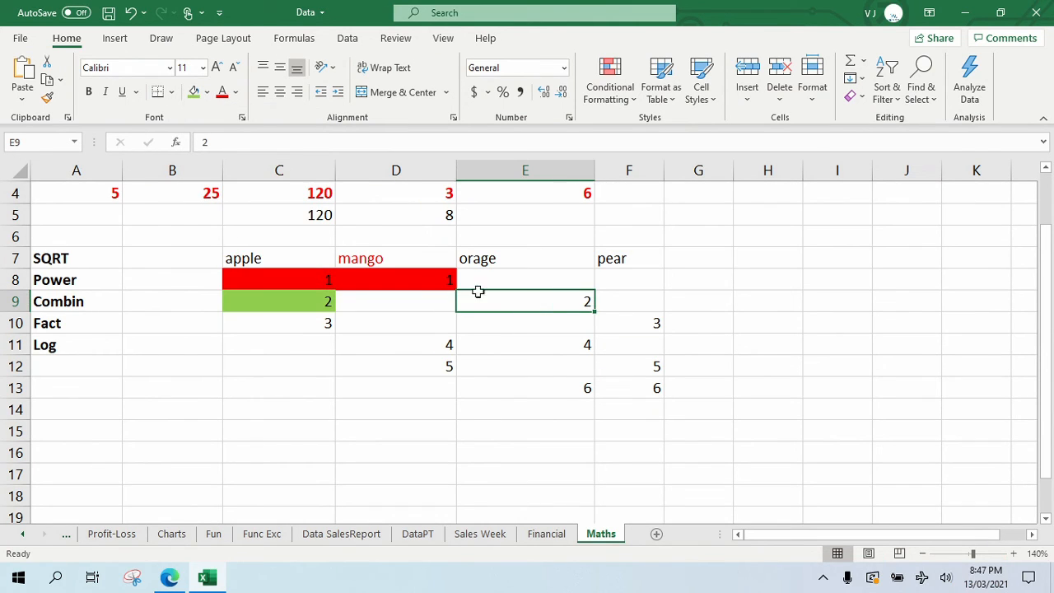
{"action": "left_click", "coordinate": [193, 92]}
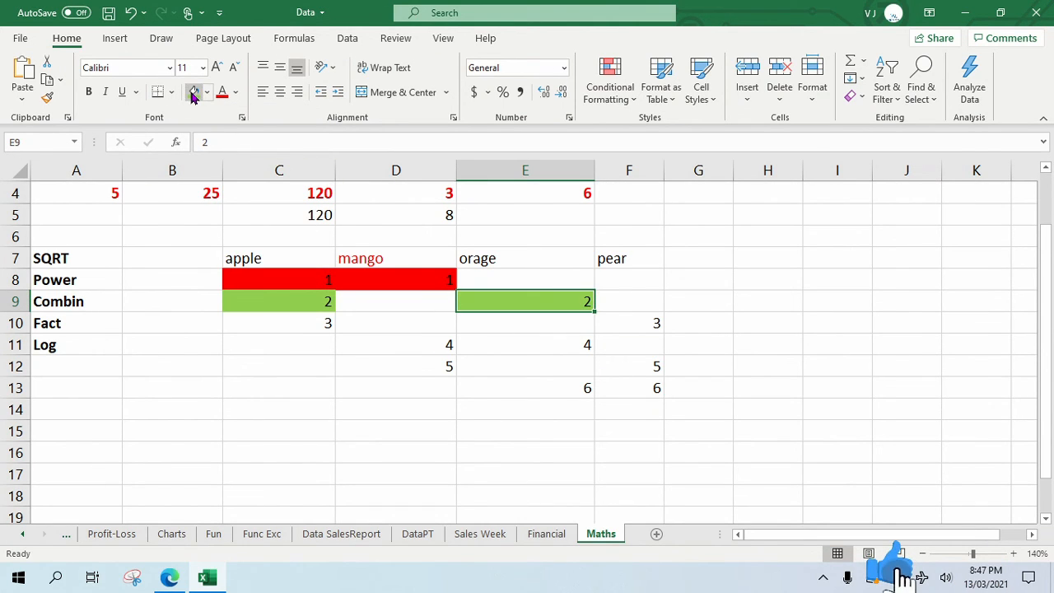
Fill cells C10 and F10 of the apple and pear combination with blue.
{"action": "left_click", "coordinate": [292, 326]}
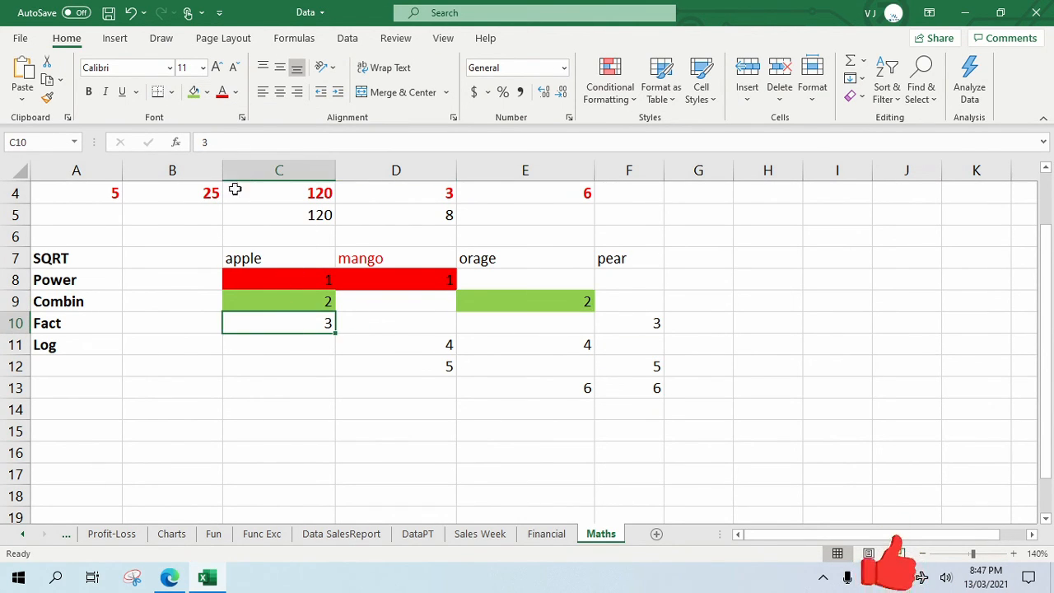
{"action": "left_click", "coordinate": [207, 93]}
{"action": "left_click", "coordinate": [282, 242]}
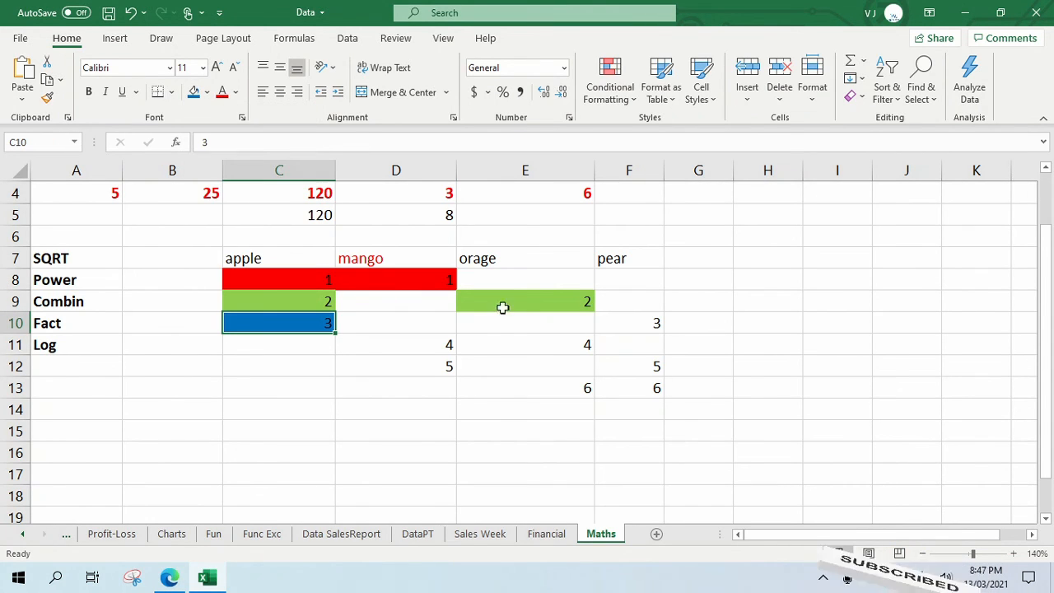
{"action": "left_click", "coordinate": [656, 326]}
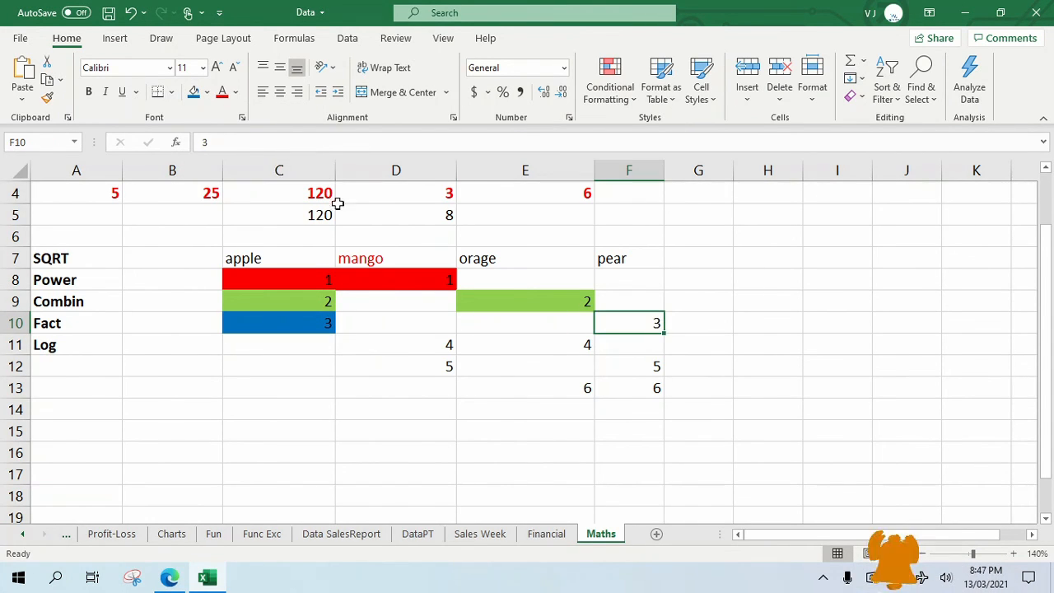
{"action": "left_click", "coordinate": [192, 93]}
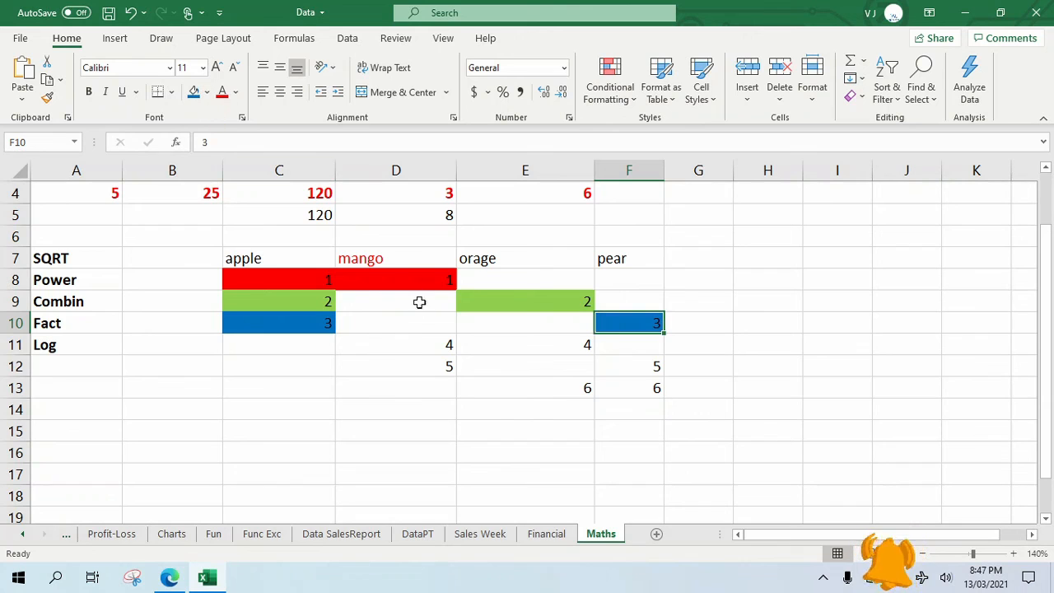
Fill cells D11 and E11 of the mango and orage combination with yellow.
{"action": "left_click", "coordinate": [427, 347]}
{"action": "left_click", "coordinate": [208, 93]}
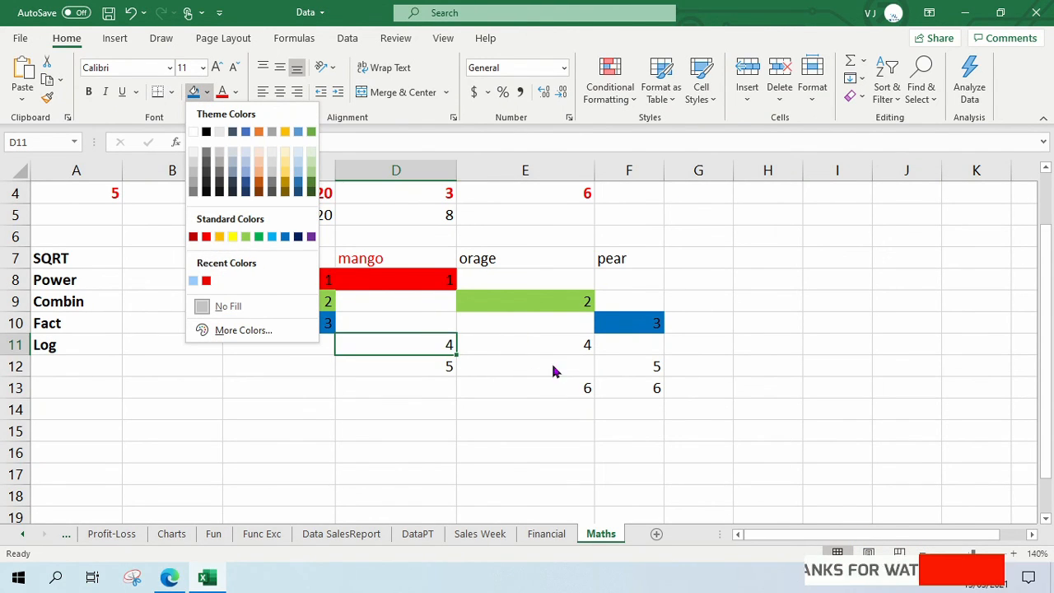
{"action": "left_click", "coordinate": [232, 238]}
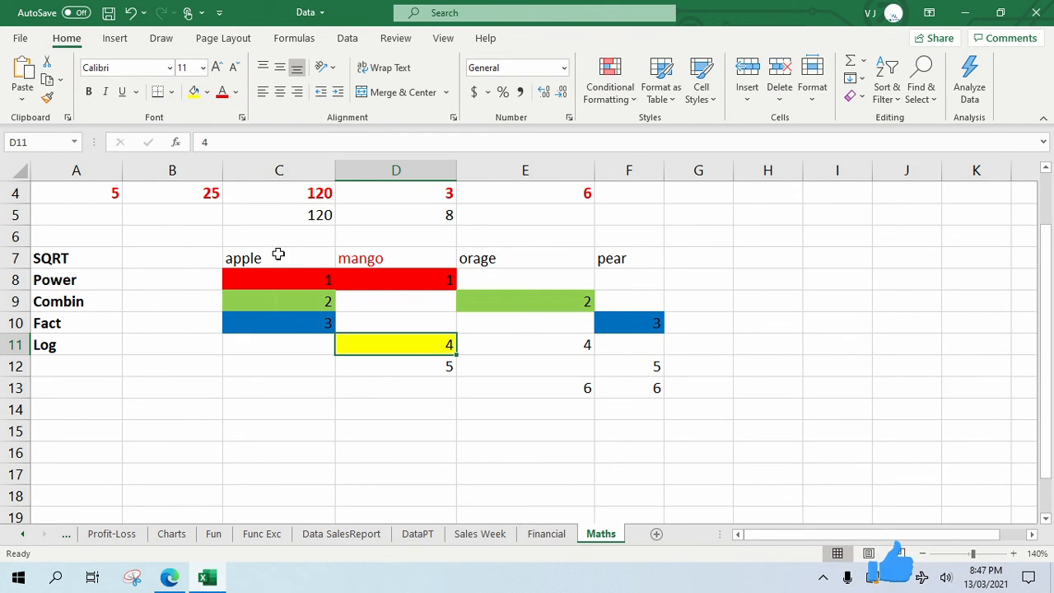
{"action": "left_click", "coordinate": [551, 349]}
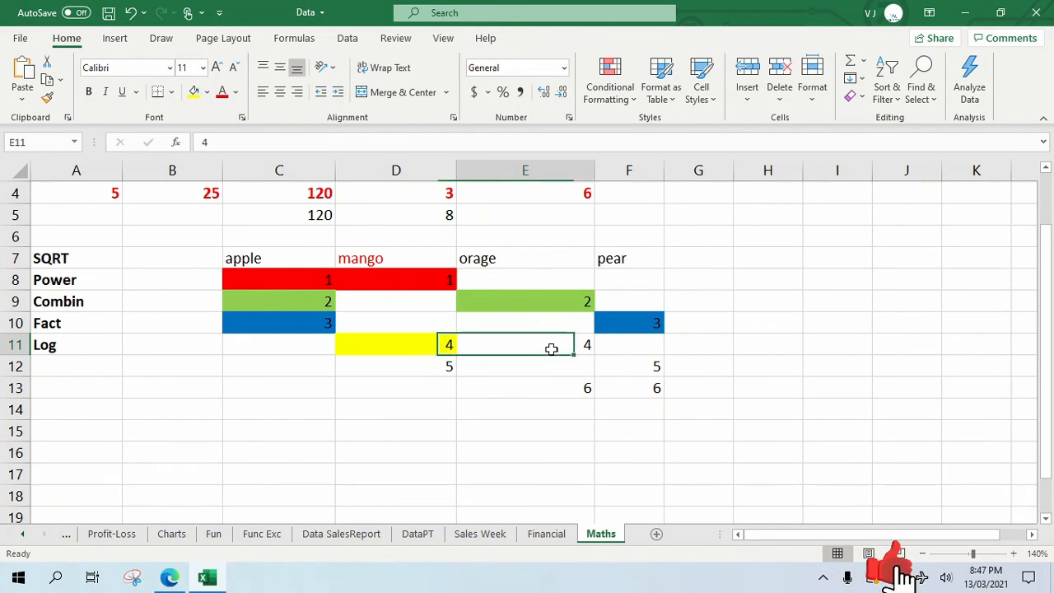
{"action": "left_click", "coordinate": [195, 92]}
Fill cells D12 and F12 of the mango and pear combination with light blue.
{"action": "left_click", "coordinate": [435, 366]}
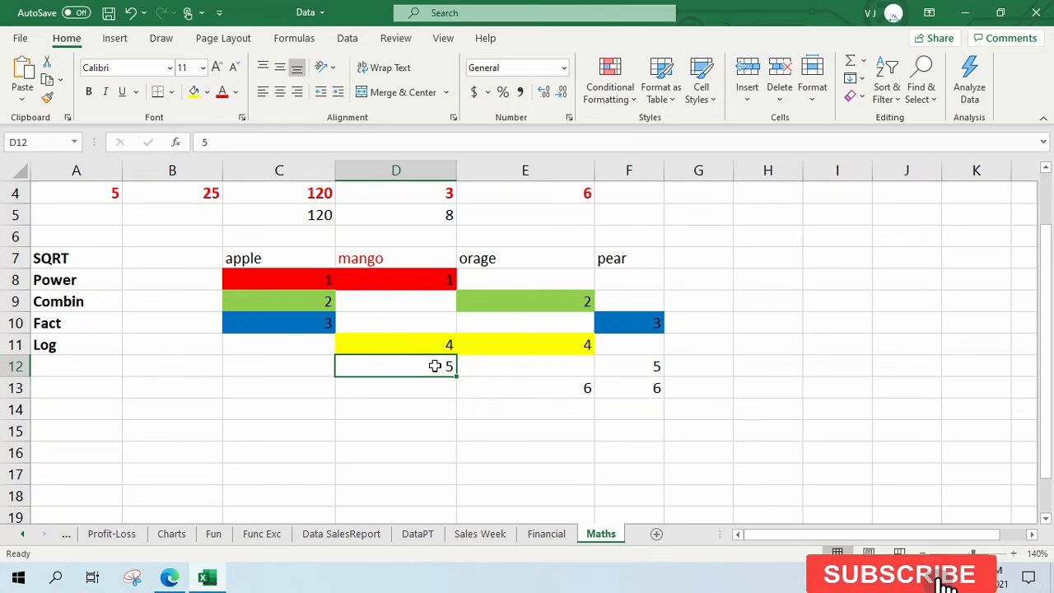
{"action": "left_click", "coordinate": [208, 93]}
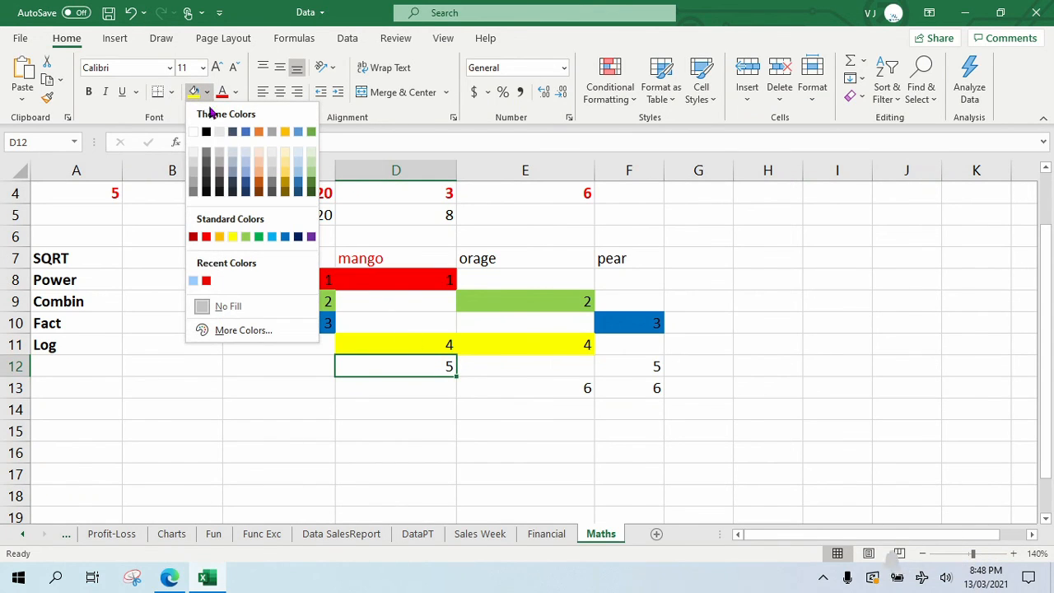
{"action": "left_click", "coordinate": [273, 238]}
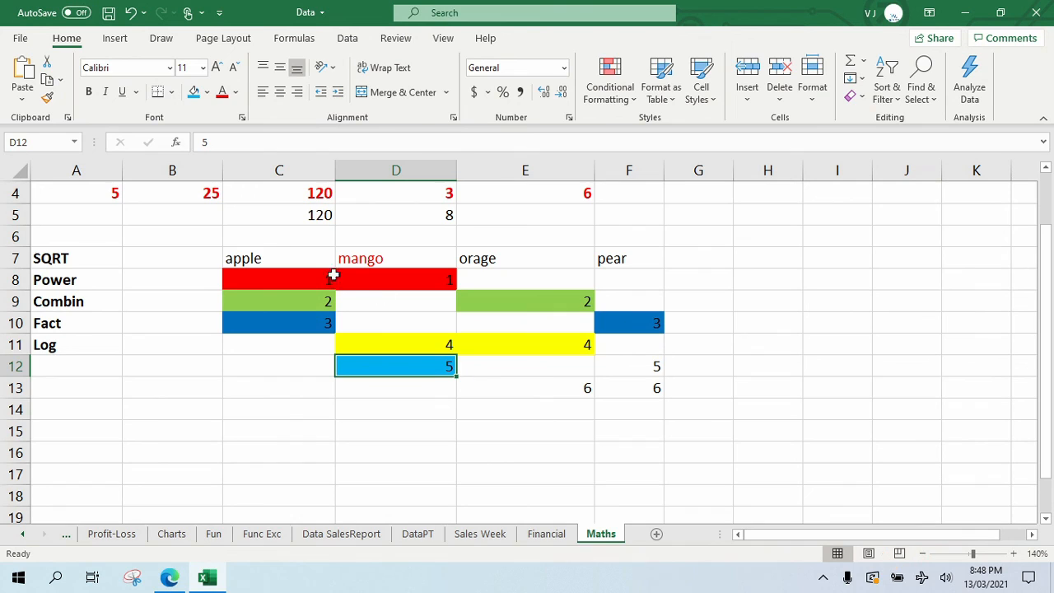
{"action": "left_click", "coordinate": [627, 367]}
{"action": "left_click", "coordinate": [195, 92]}
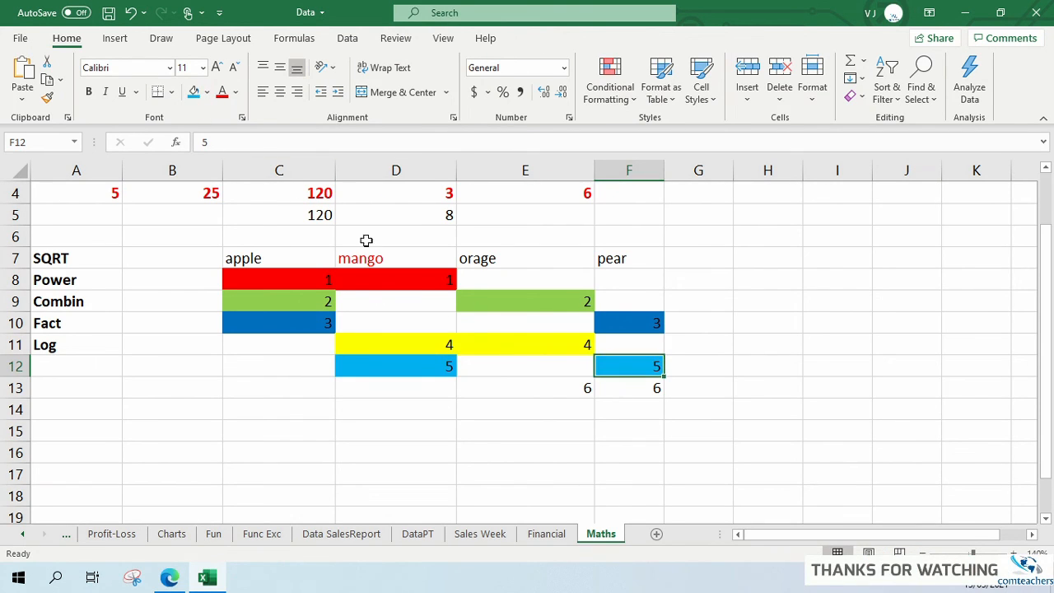
Fill cells E13 and F13 of the orage and pear combination with purple.
{"action": "left_click", "coordinate": [575, 395]}
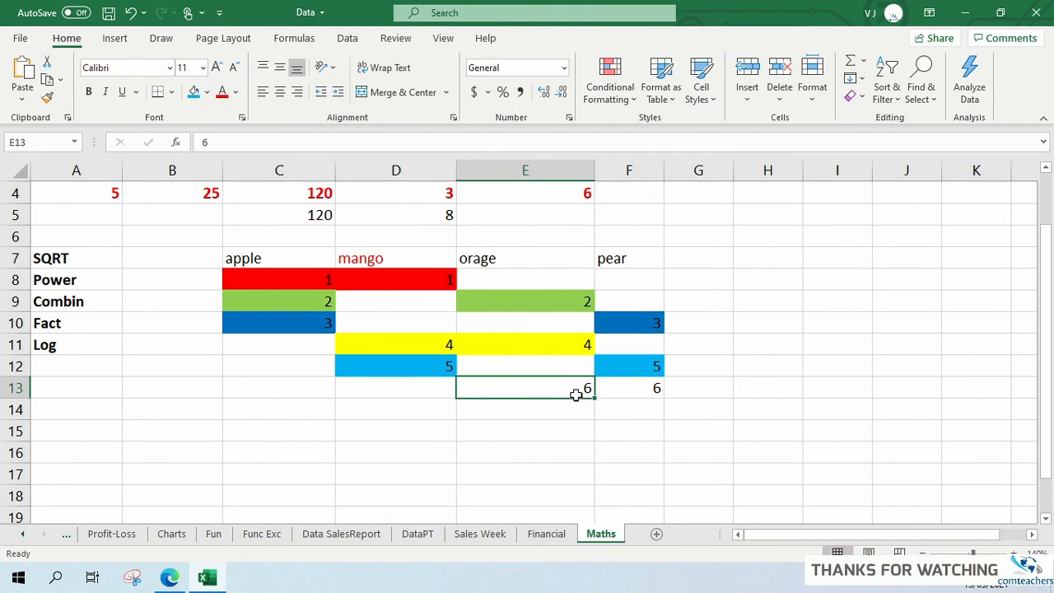
{"action": "left_click", "coordinate": [208, 93]}
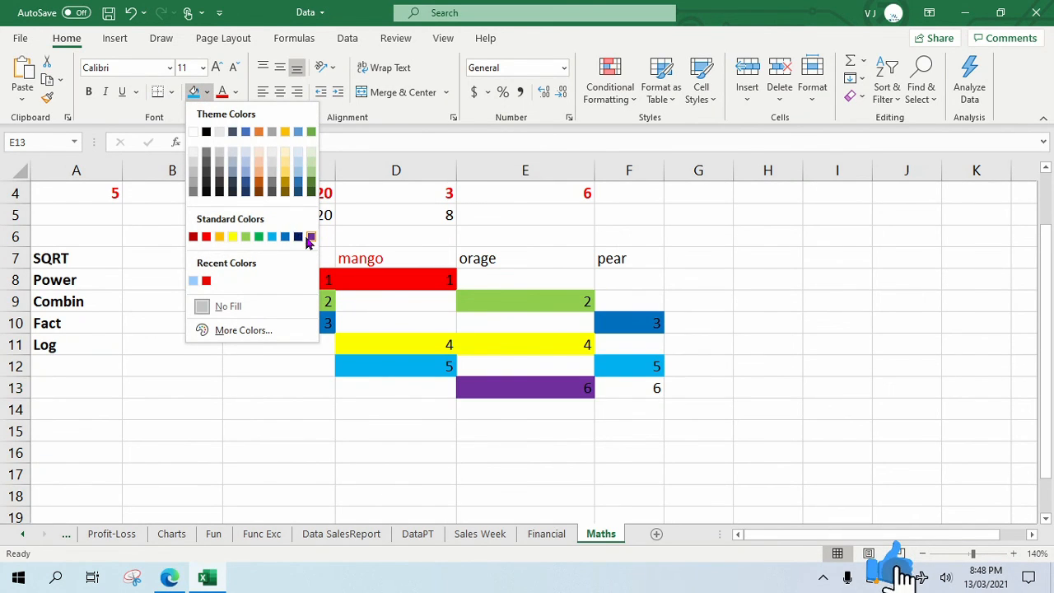
{"action": "left_click", "coordinate": [308, 239]}
{"action": "left_click", "coordinate": [619, 388]}
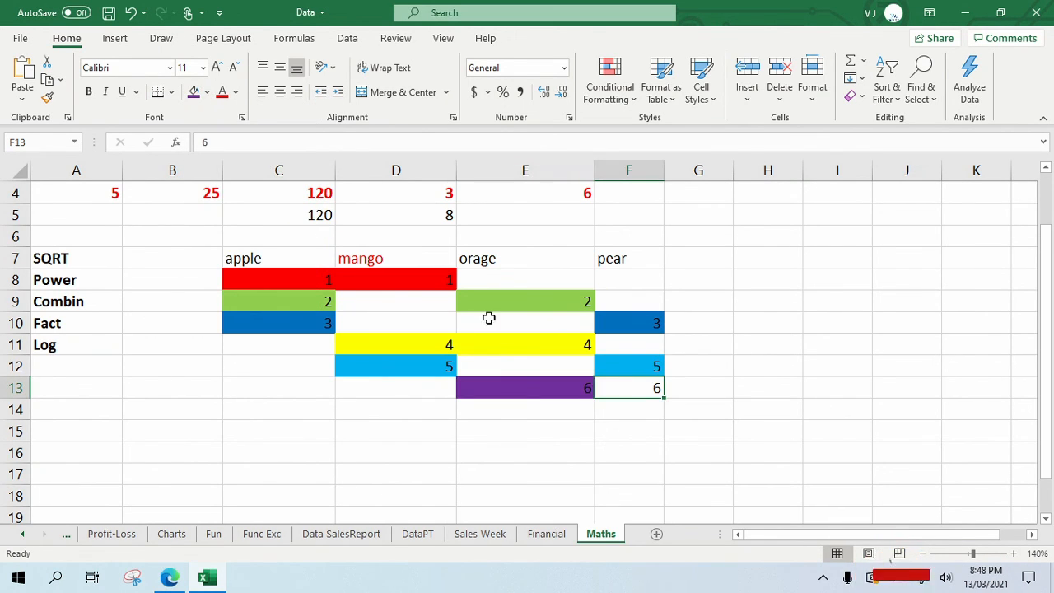
{"action": "left_click", "coordinate": [193, 93]}
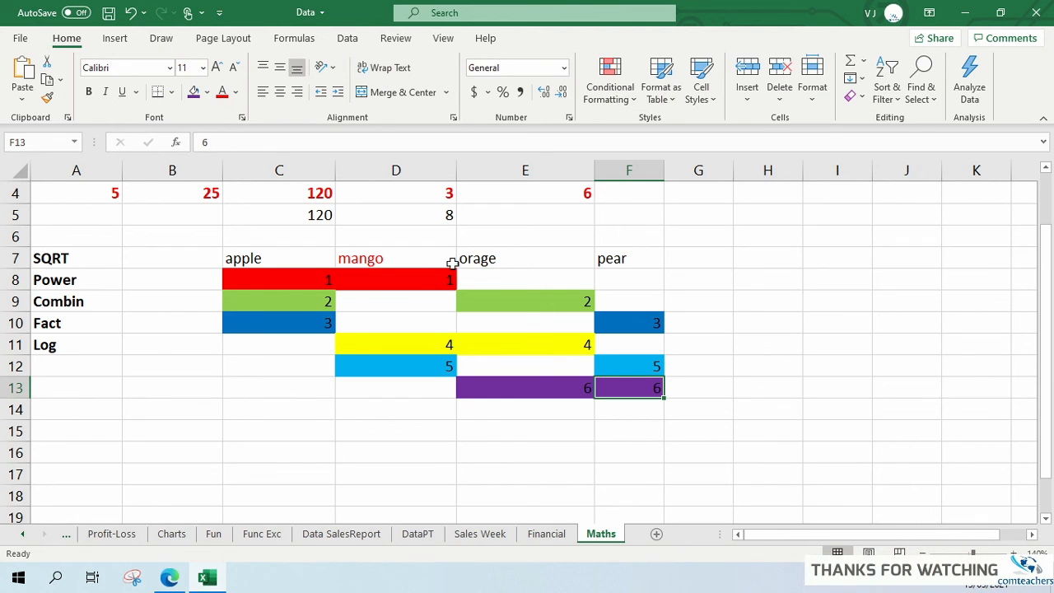
{"action": "scroll", "coordinate": [587, 309], "scroll_direction": "up", "scroll_amount": 1}
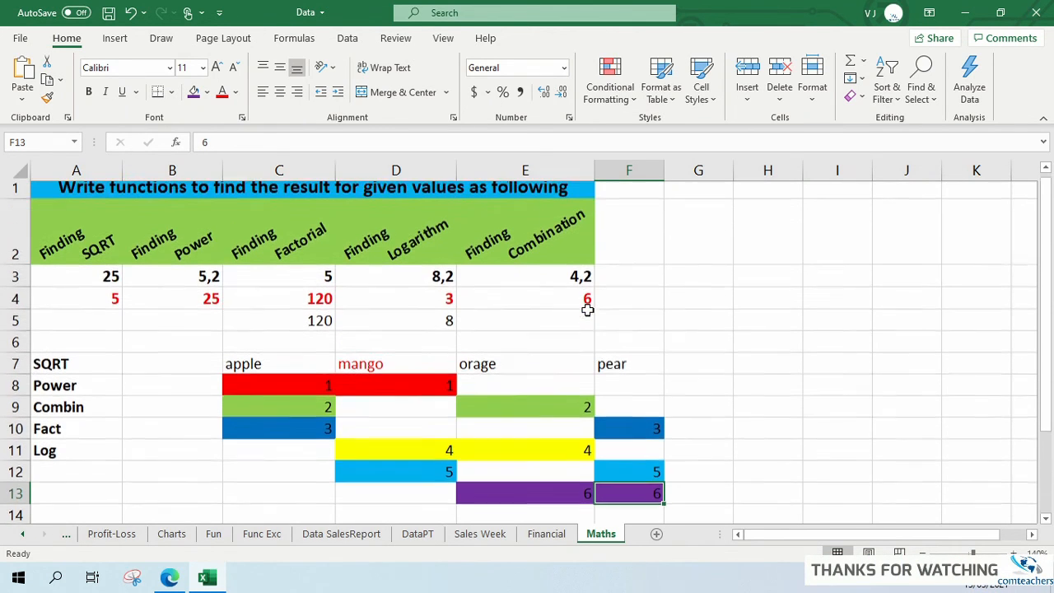